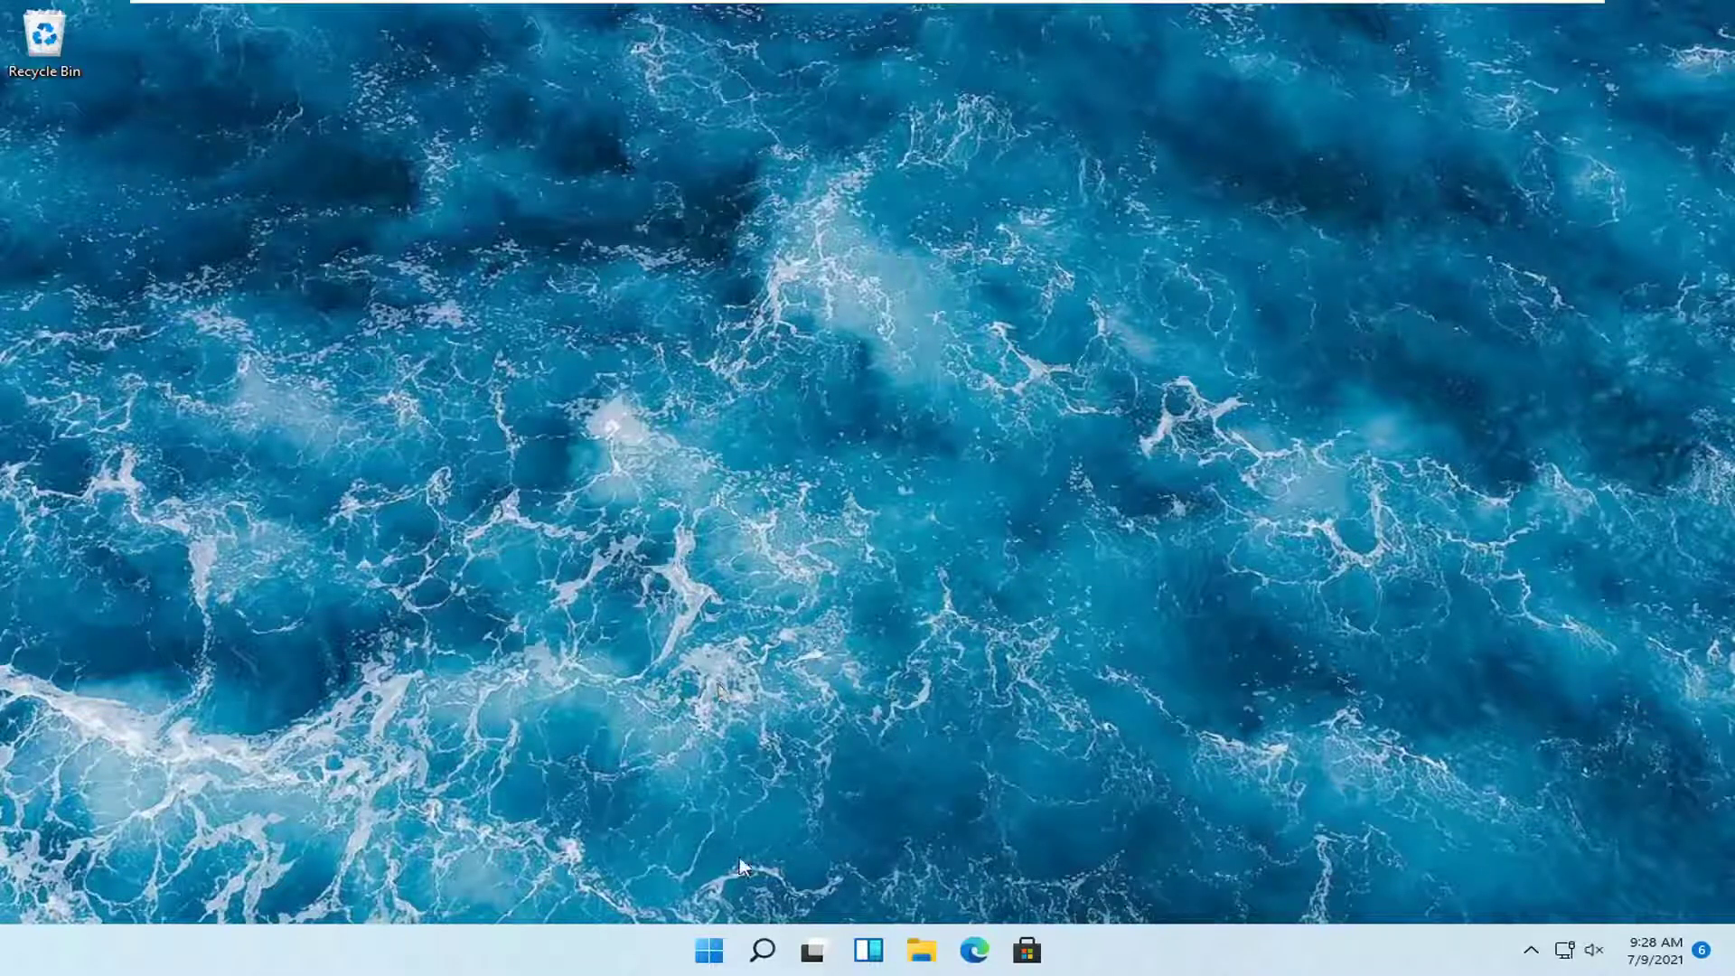
# Open Settings from the Start right-click menu and reach System › Troubleshoot › Other troubleshooters
pyautogui.rightClick(711, 953)
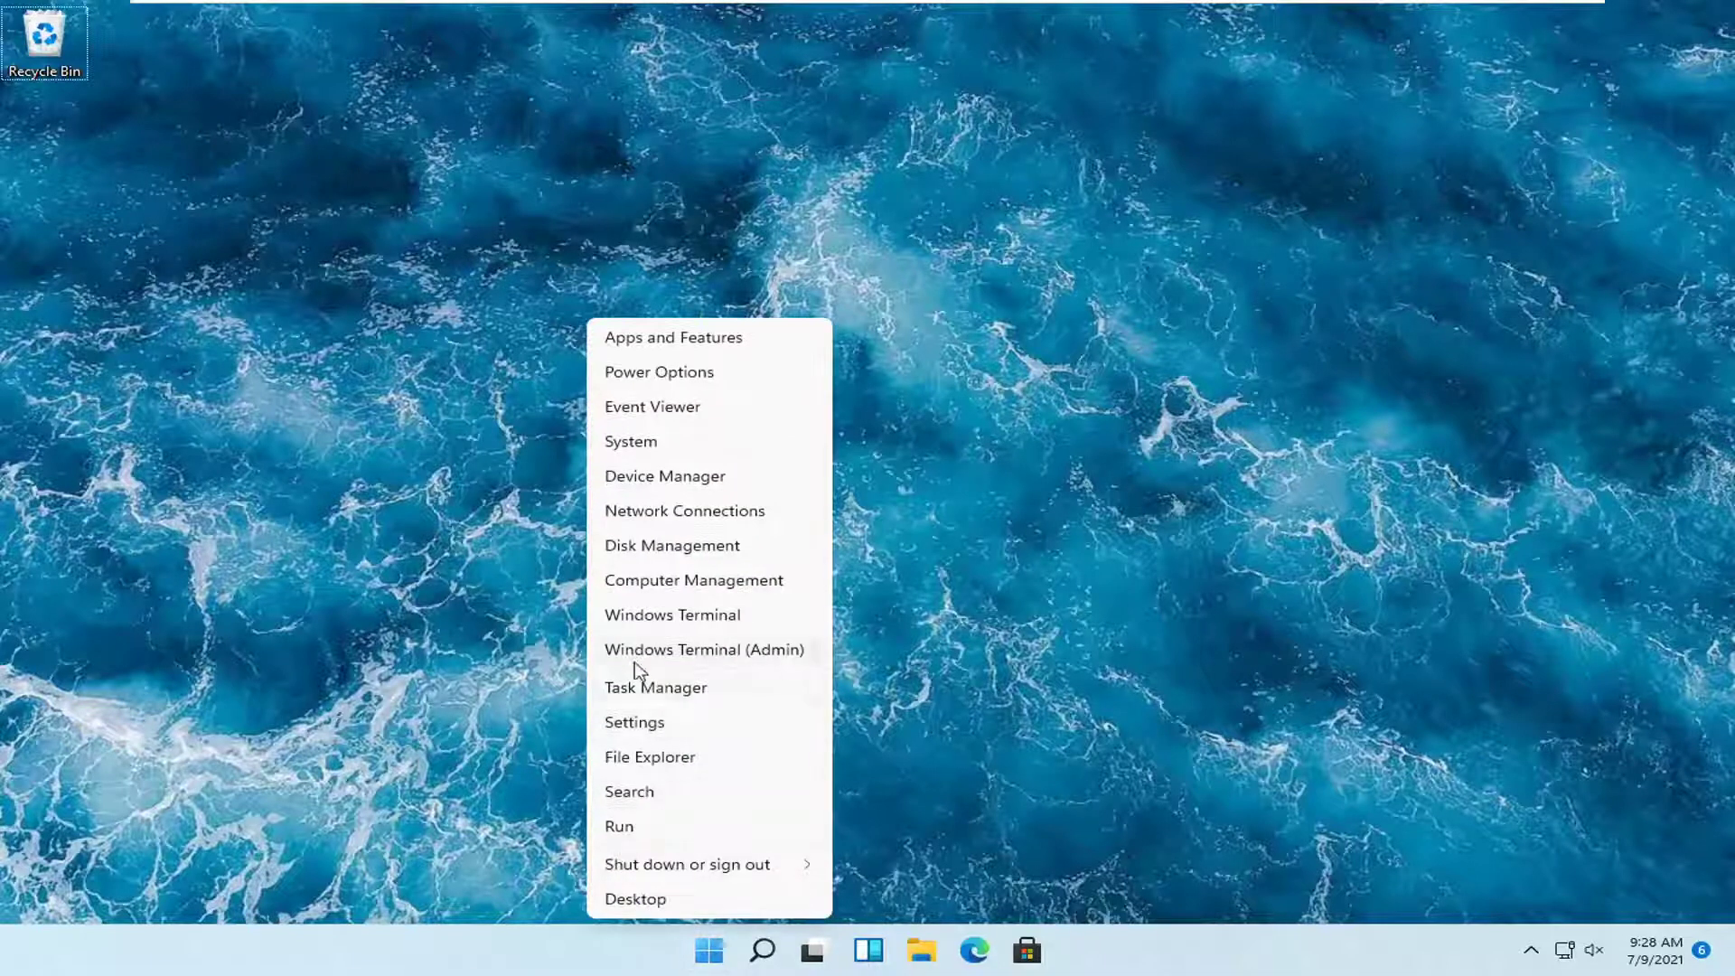
pyautogui.click(638, 724)
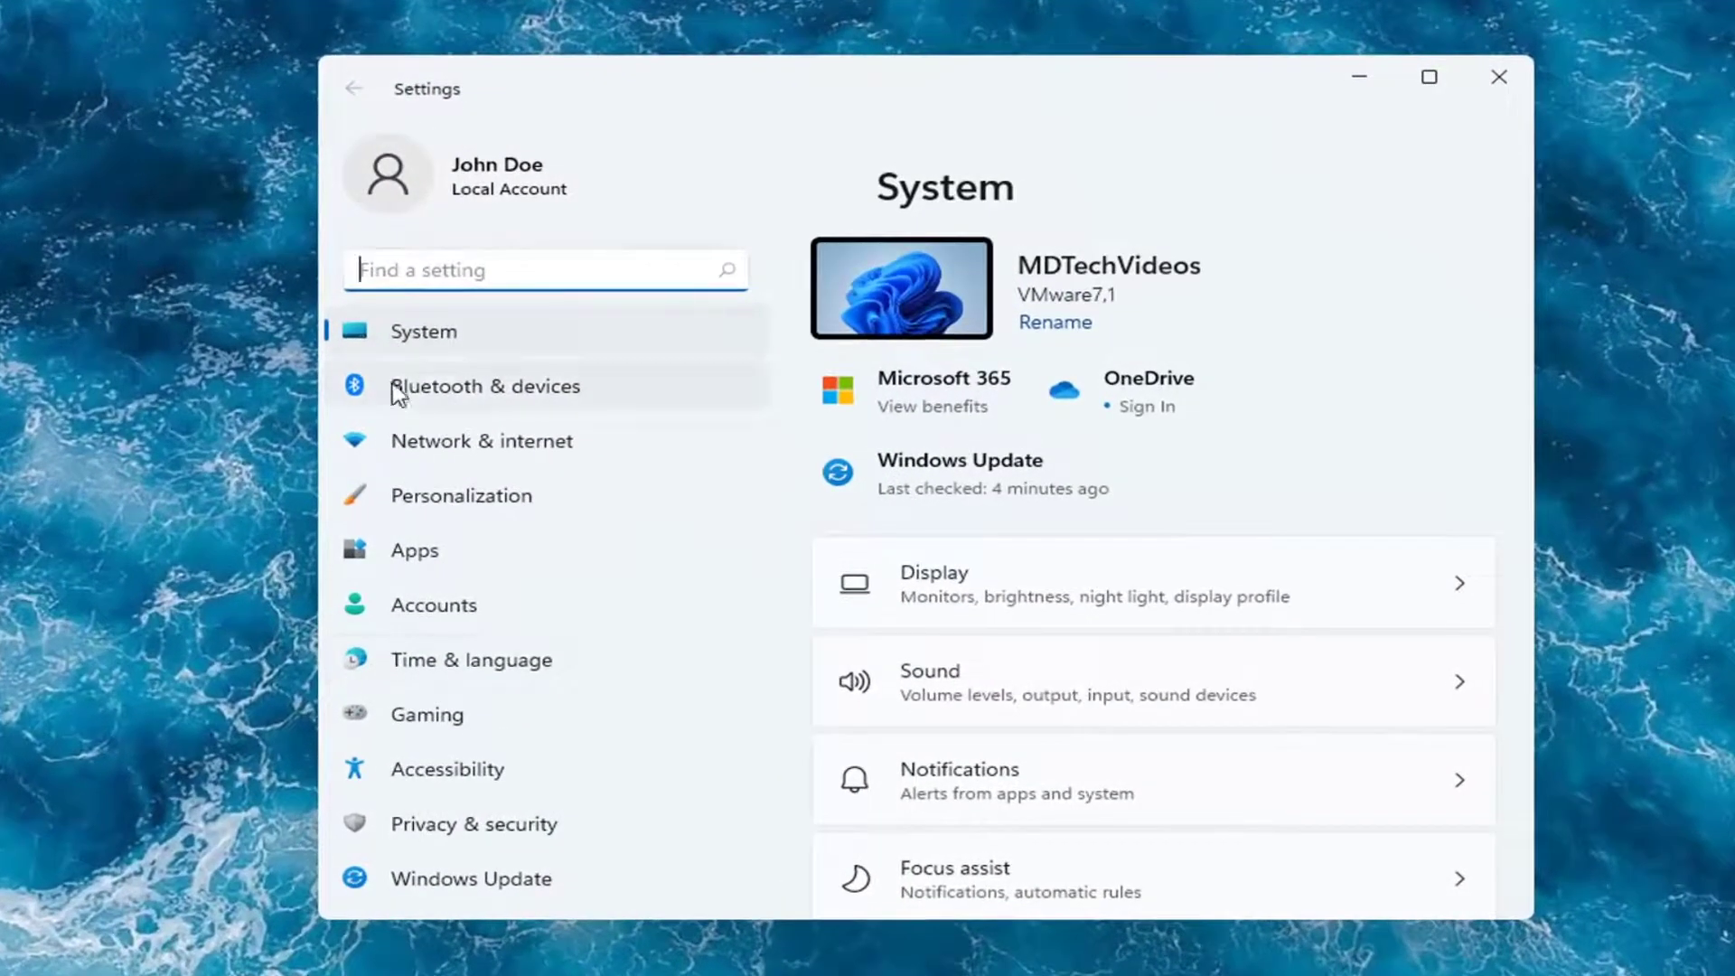
pyautogui.scroll(-1, 1117, 691)
pyautogui.scroll(-6, 1117, 705)
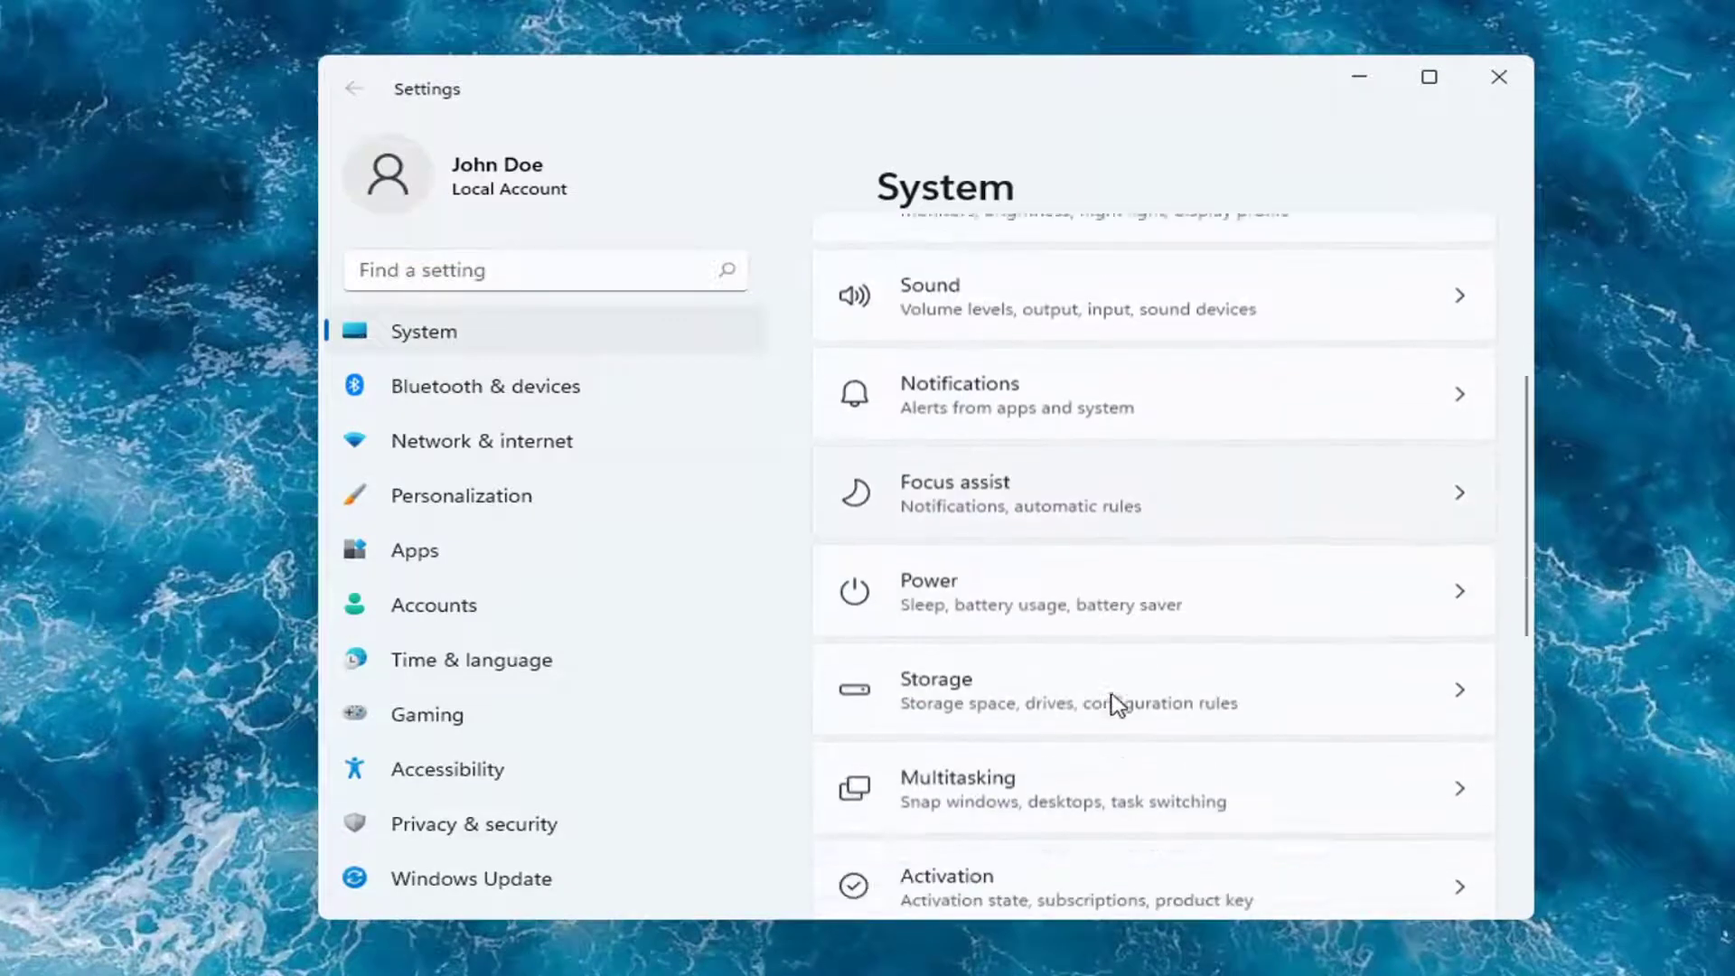
pyautogui.scroll(-1, 999, 659)
pyautogui.scroll(5, 1000, 678)
pyautogui.scroll(-3, 1084, 578)
pyautogui.scroll(-1, 954, 664)
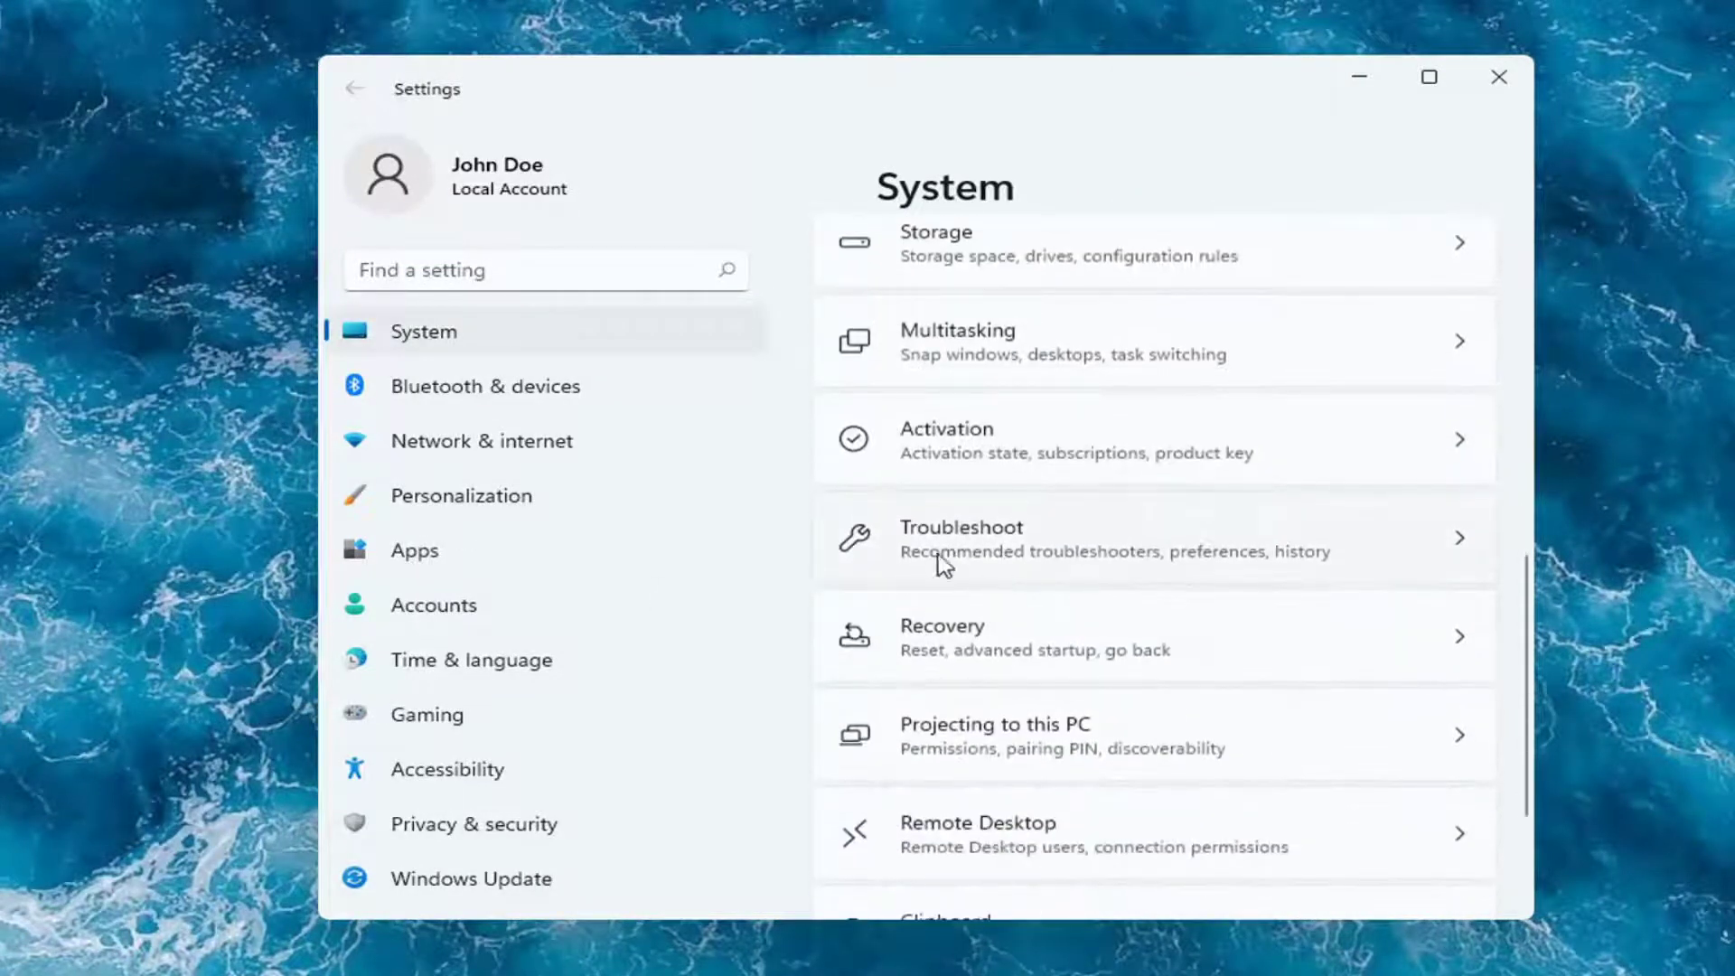
pyautogui.click(1084, 562)
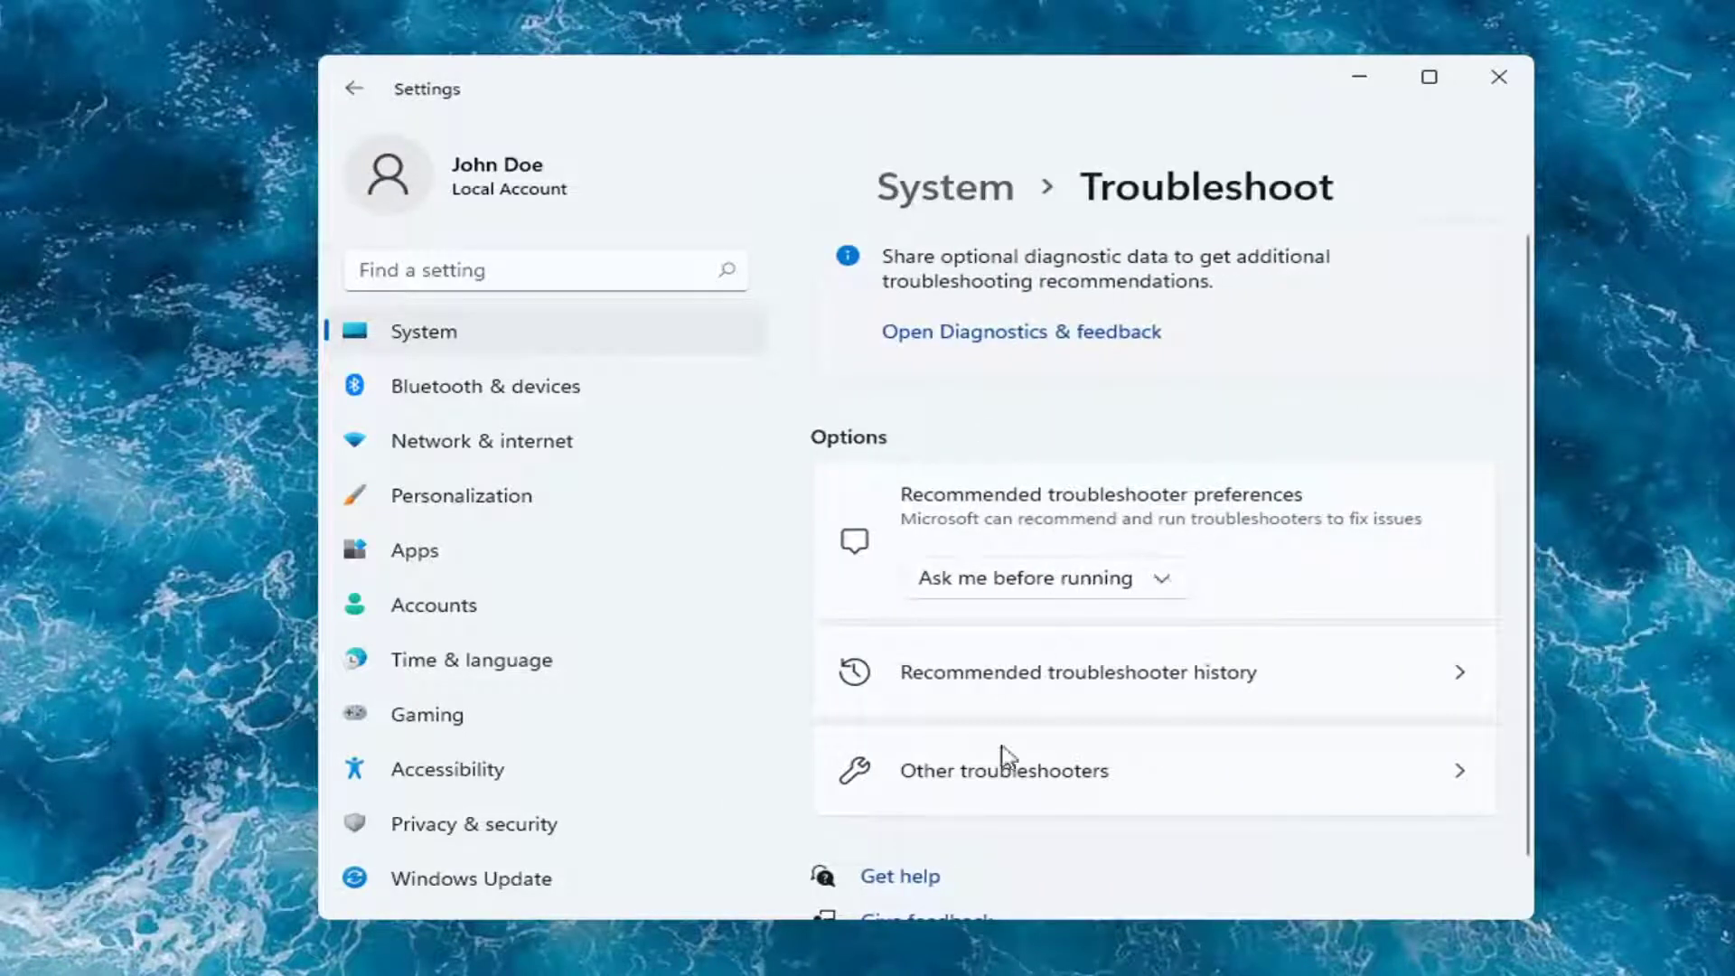
pyautogui.click(1068, 786)
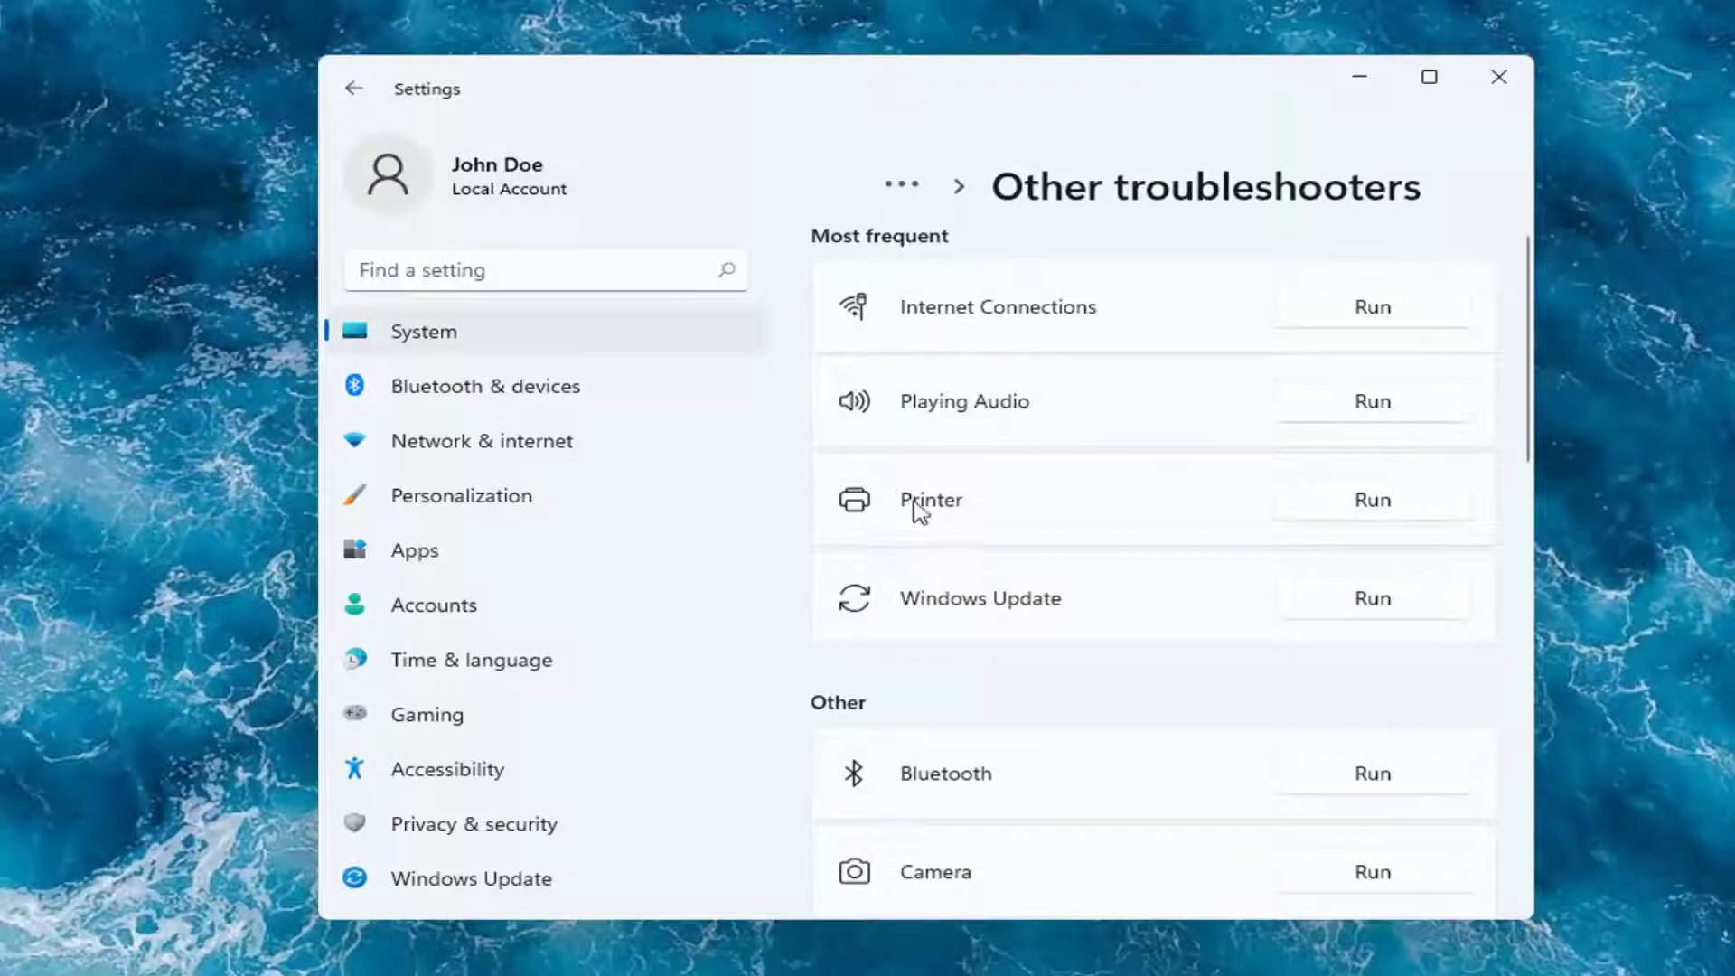
# Run the Printer troubleshooter and close it when it can't identify the problem
pyautogui.click(1373, 500)
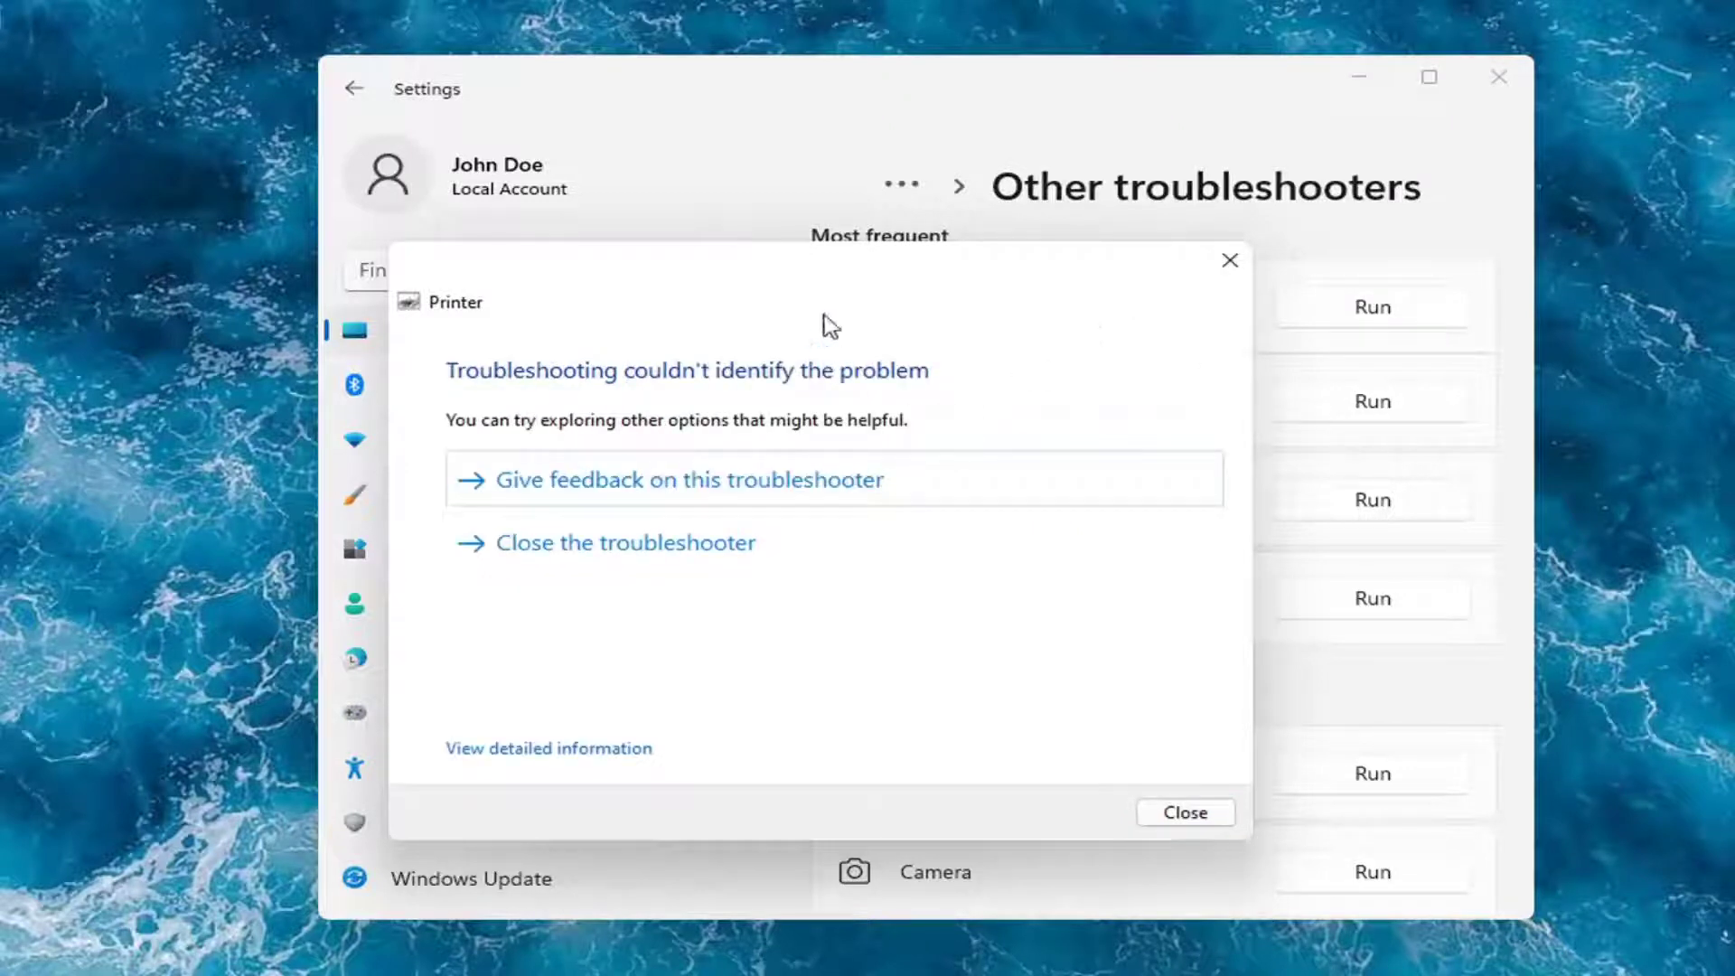
pyautogui.click(1186, 815)
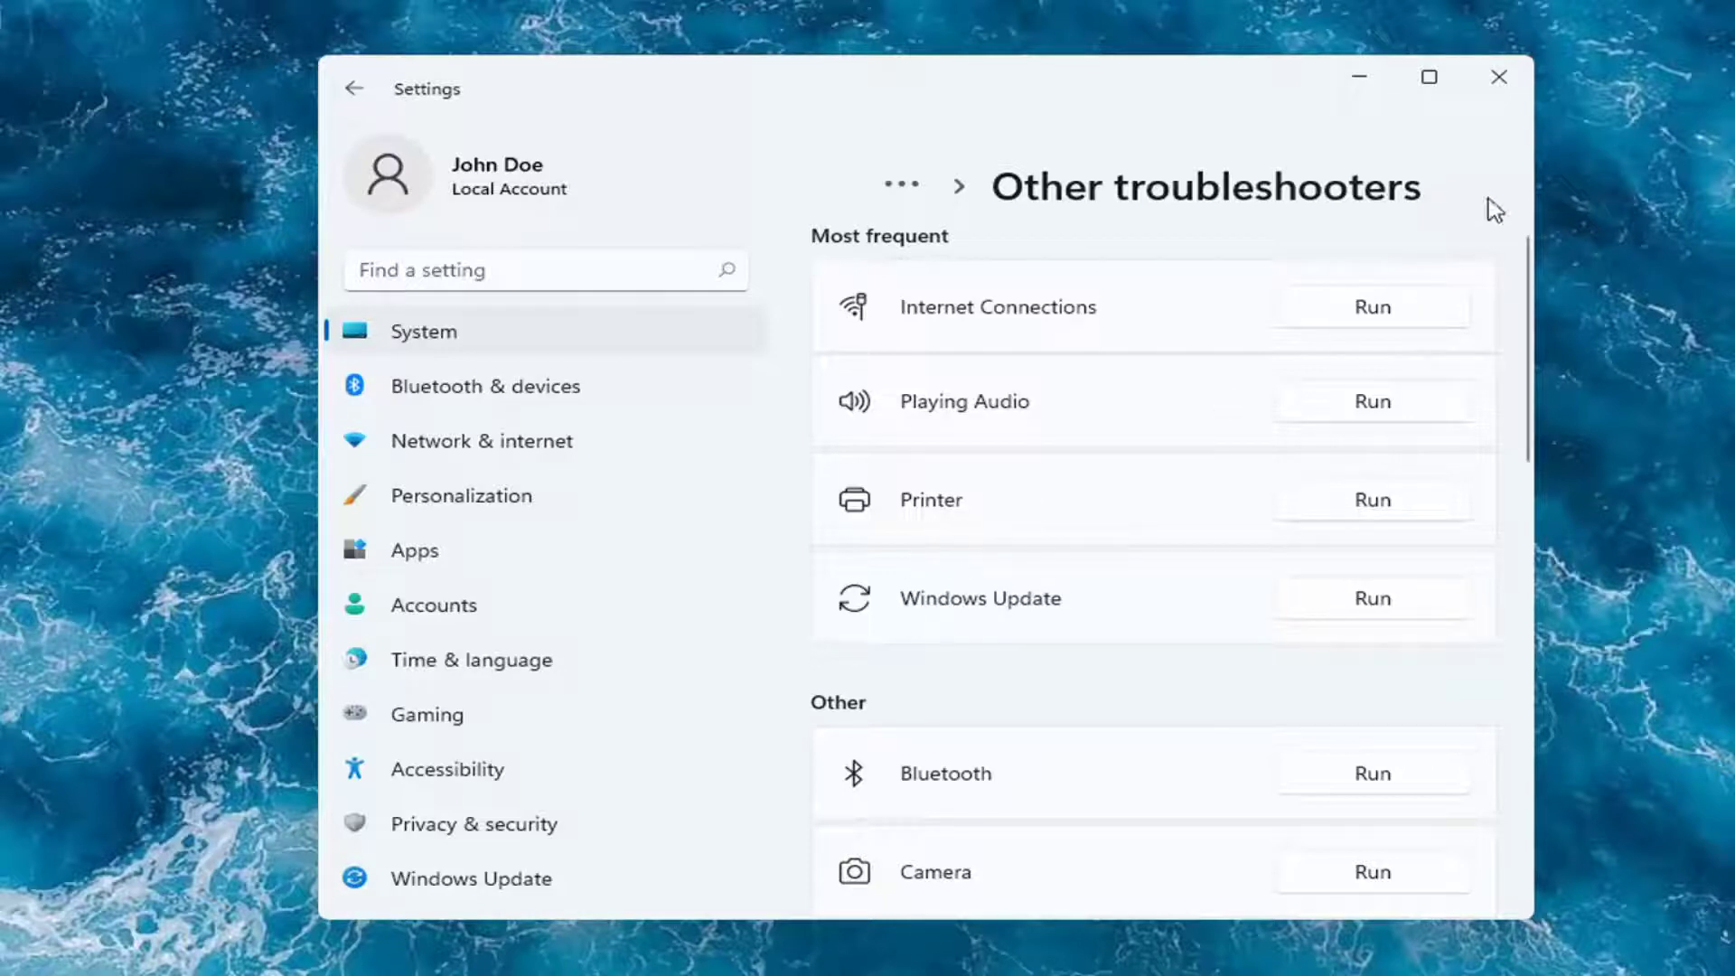
# Close the Settings window to return to the Windows 11 desktop
pyautogui.click(1502, 83)
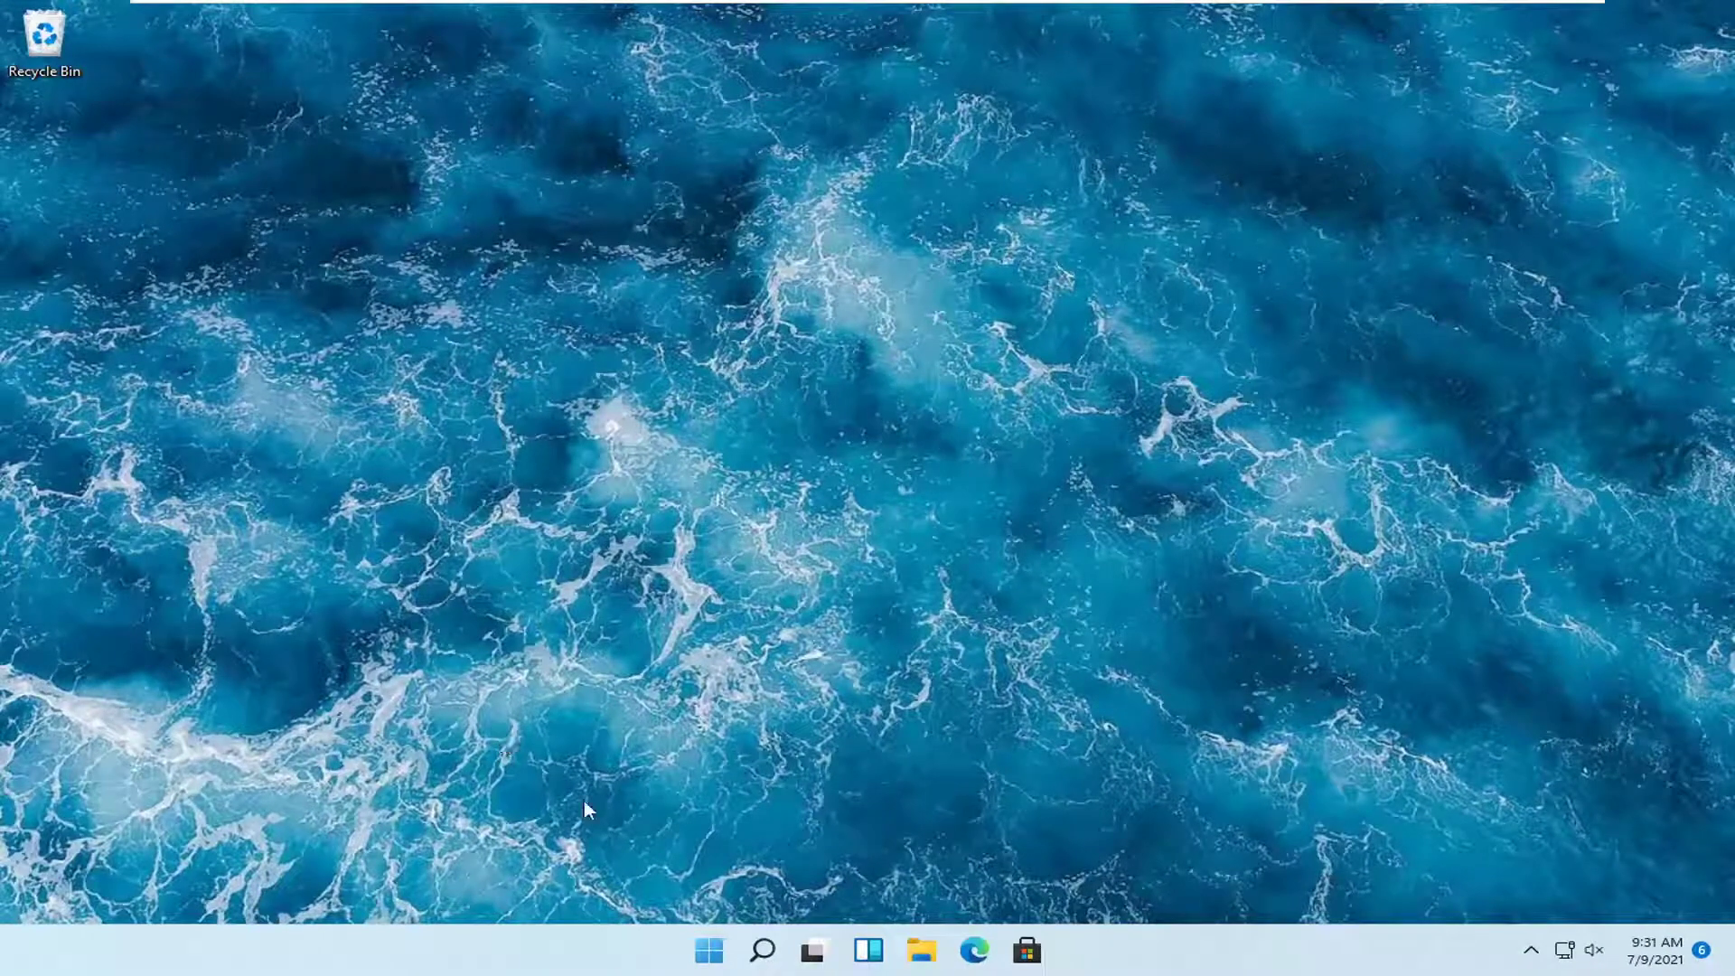
# Launch Device Manager, move its window onscreen, and expand Print queues to list its printers
pyautogui.rightClick(712, 951)
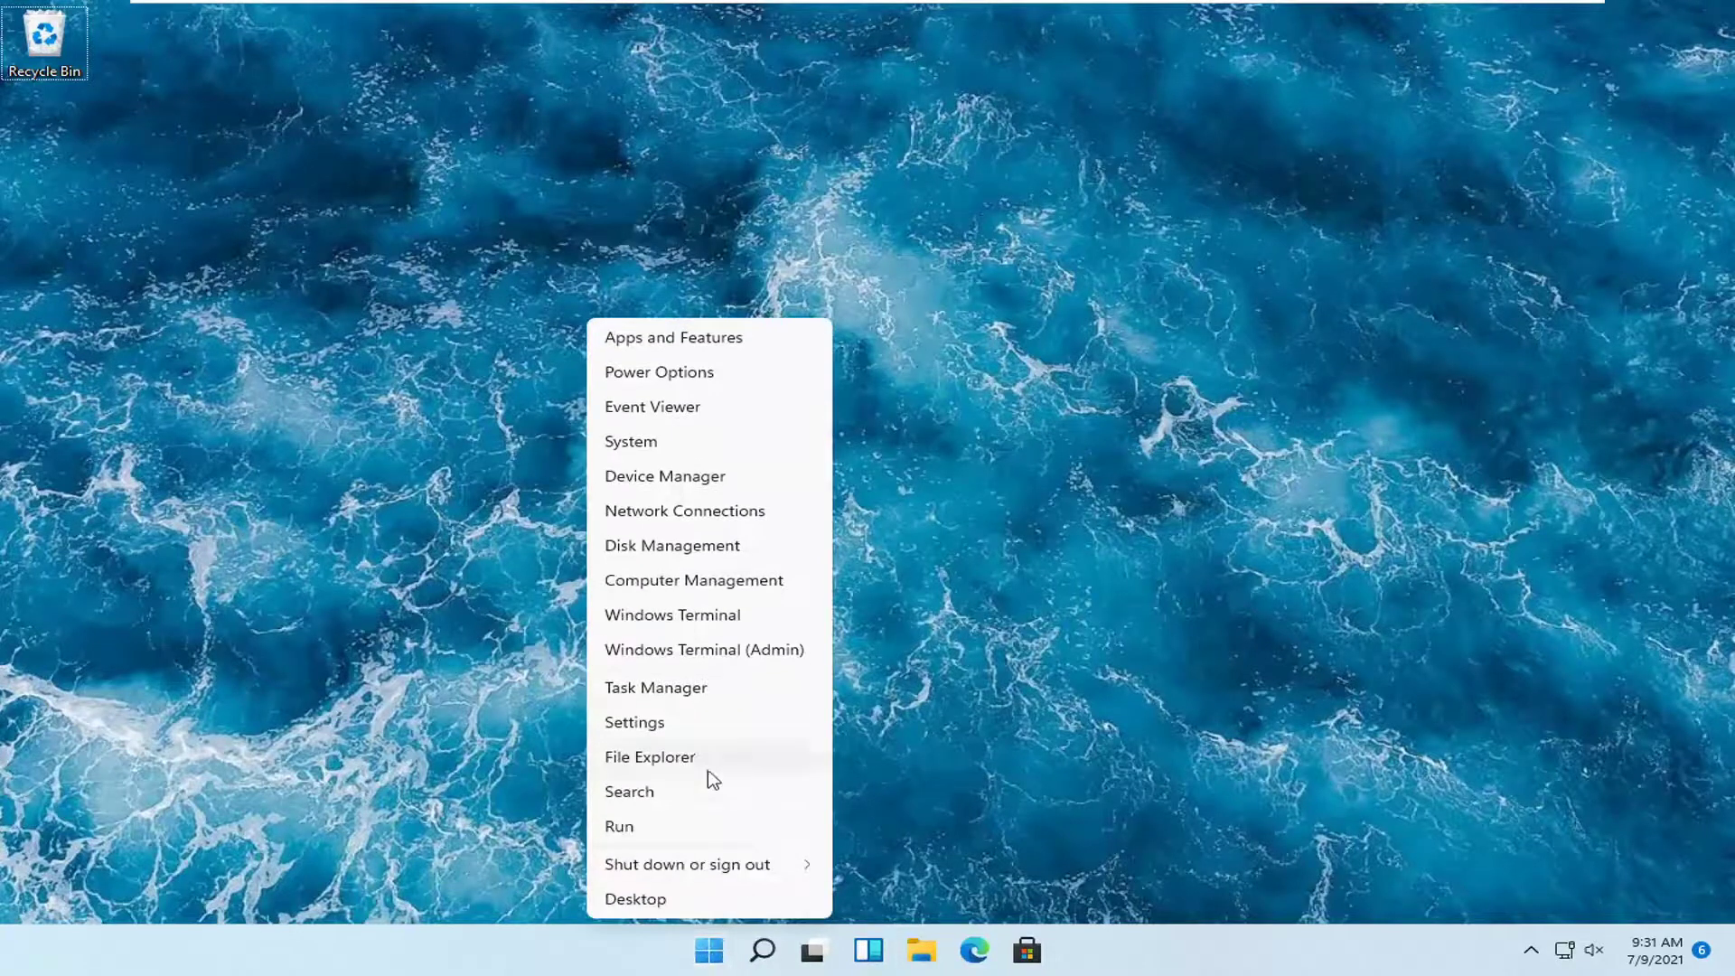
pyautogui.click(647, 482)
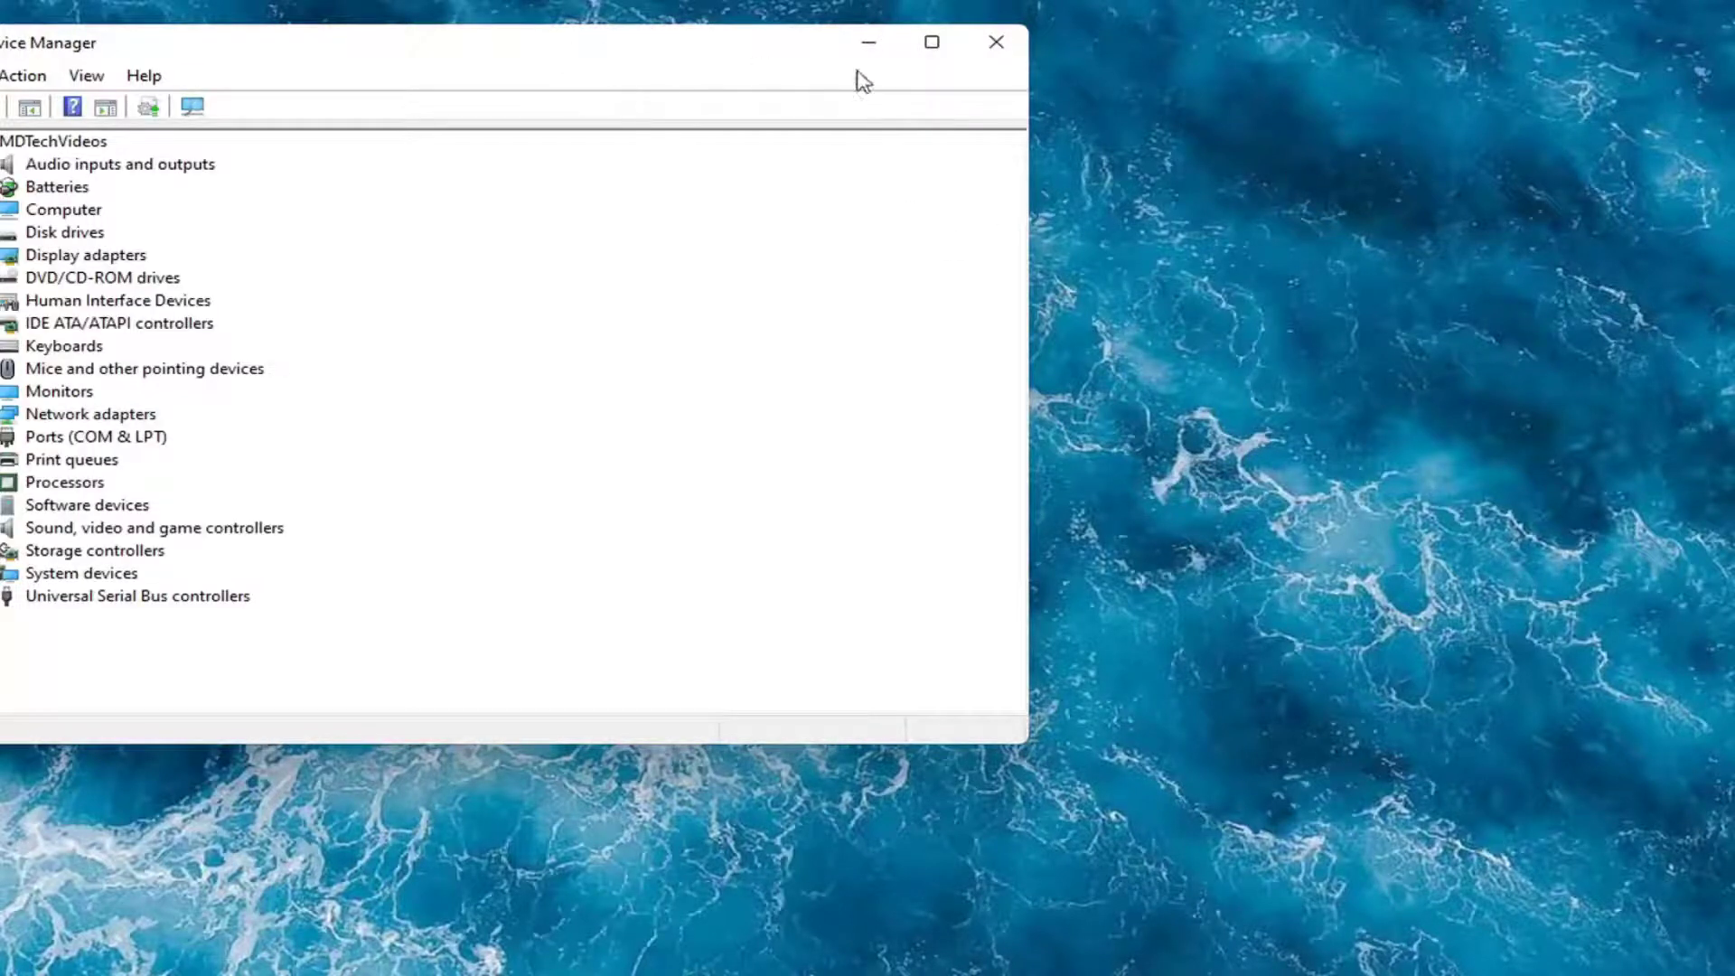
pyautogui.moveTo(766, 68); pyautogui.dragTo(1324, 122)
pyautogui.moveTo(795, 86); pyautogui.dragTo(719, 111)
pyautogui.click(479, 519)
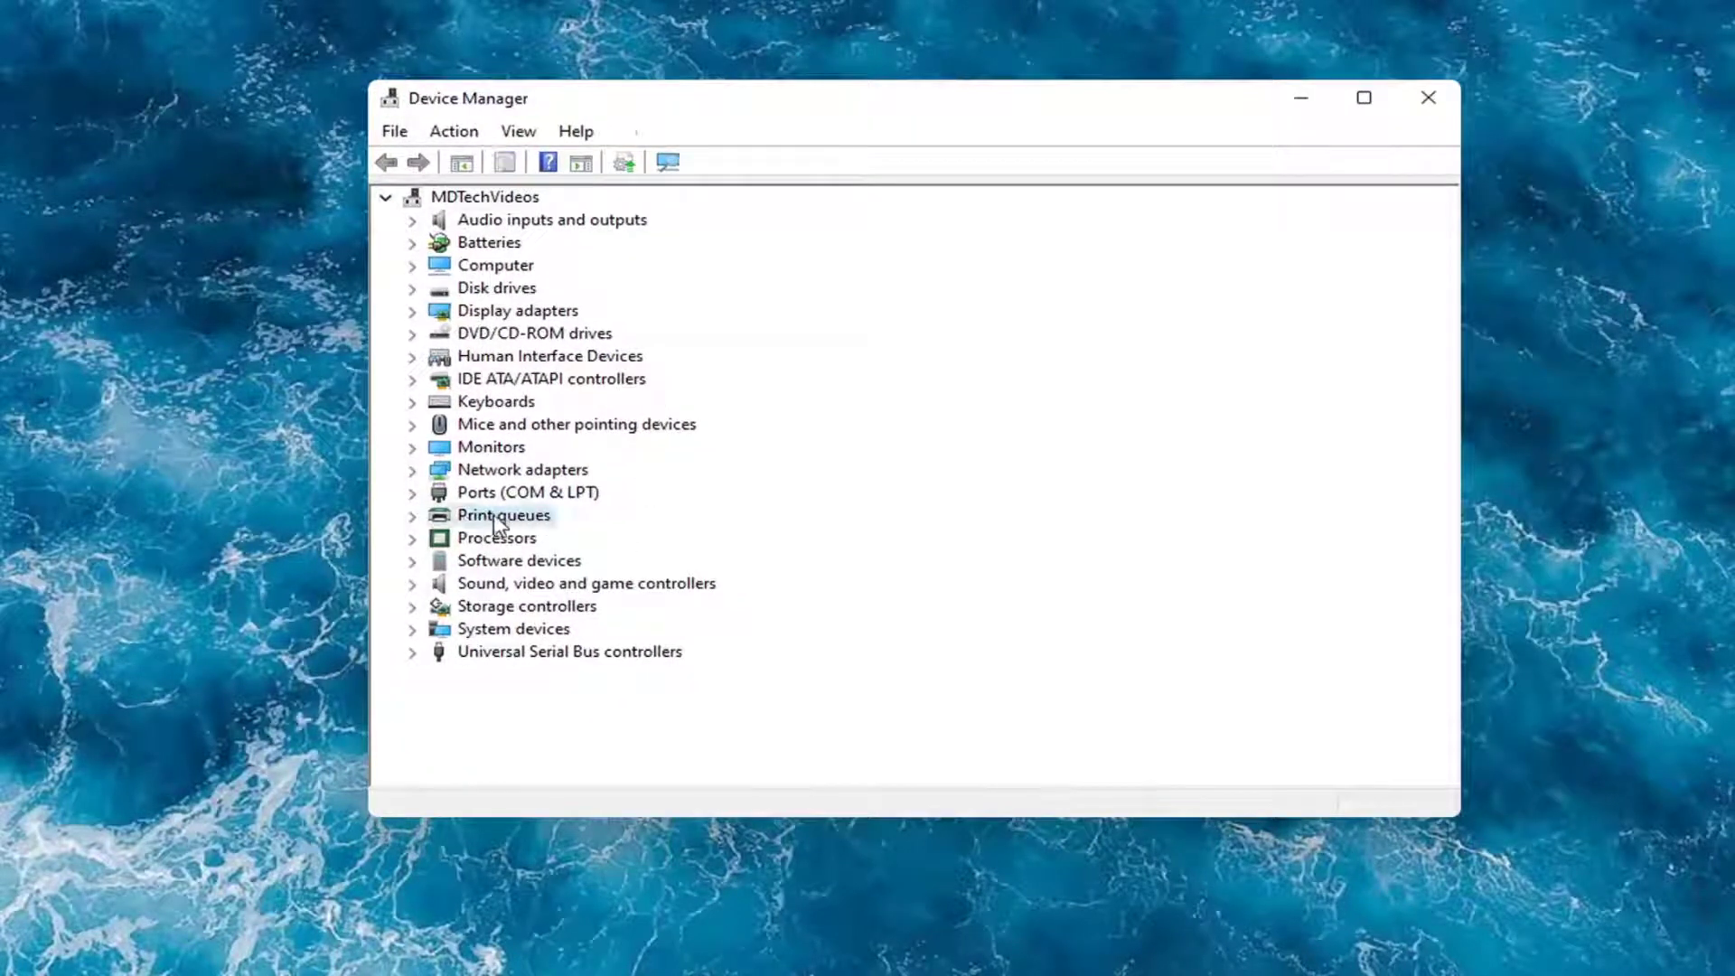
pyautogui.doubleClick(492, 519)
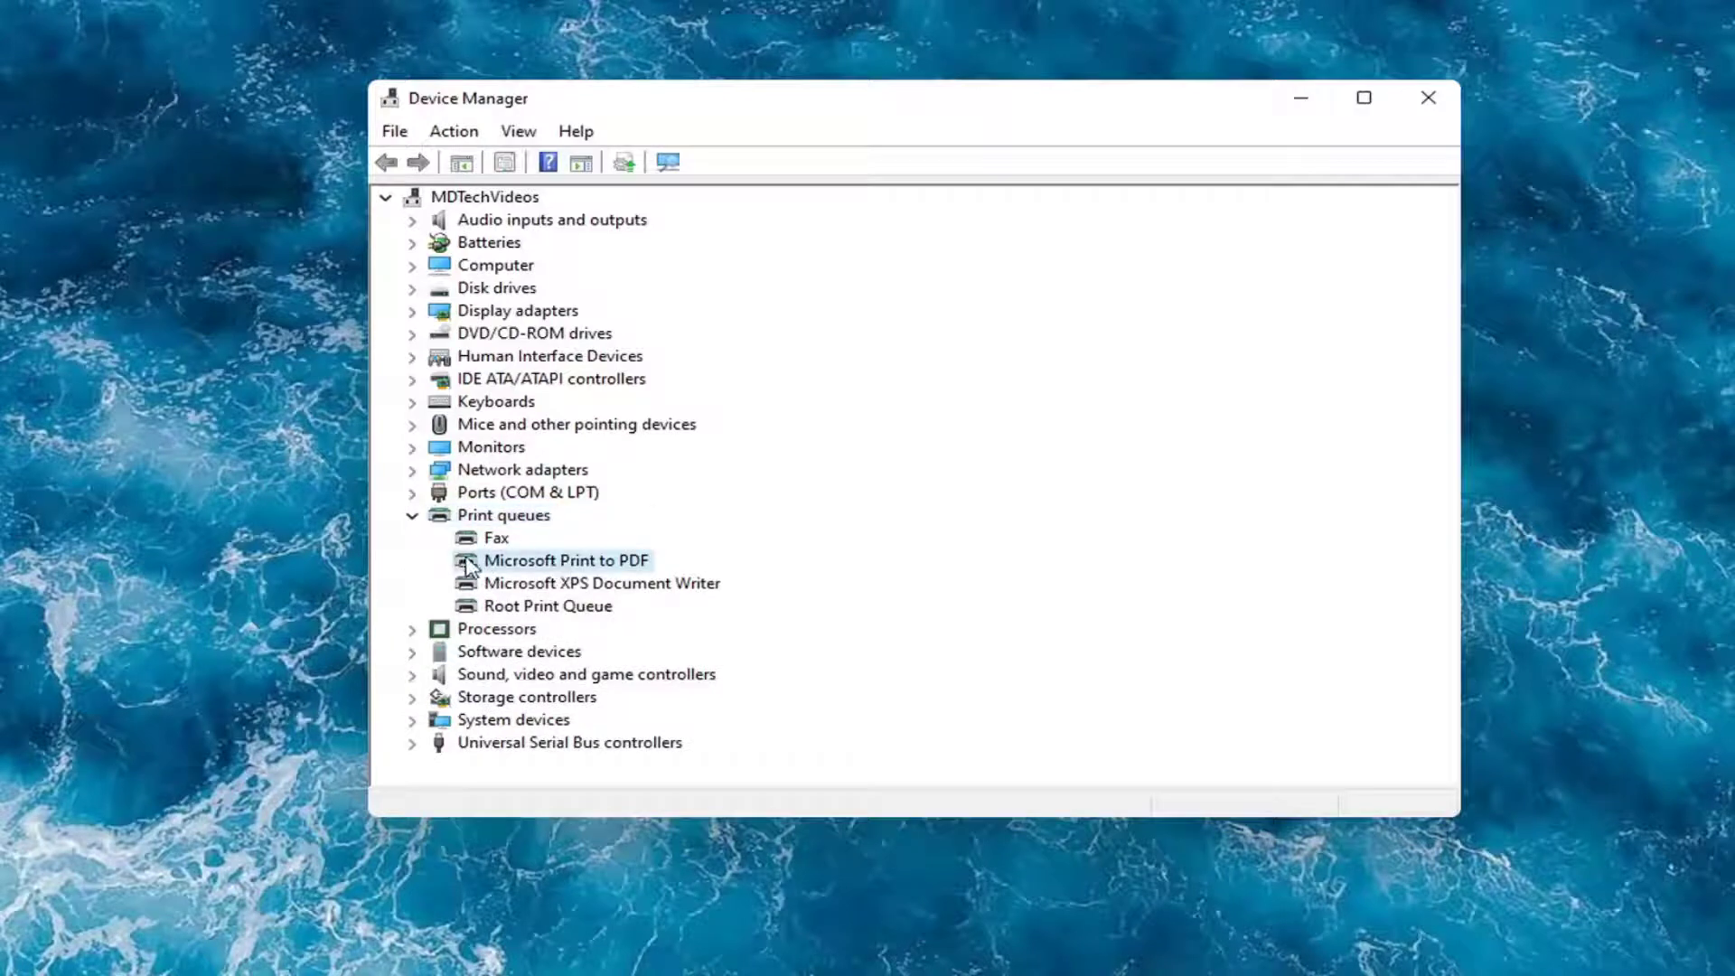
# Search automatically for a newer Microsoft Print to PDF driver, then close the Windows Update window
pyautogui.rightClick(540, 566)
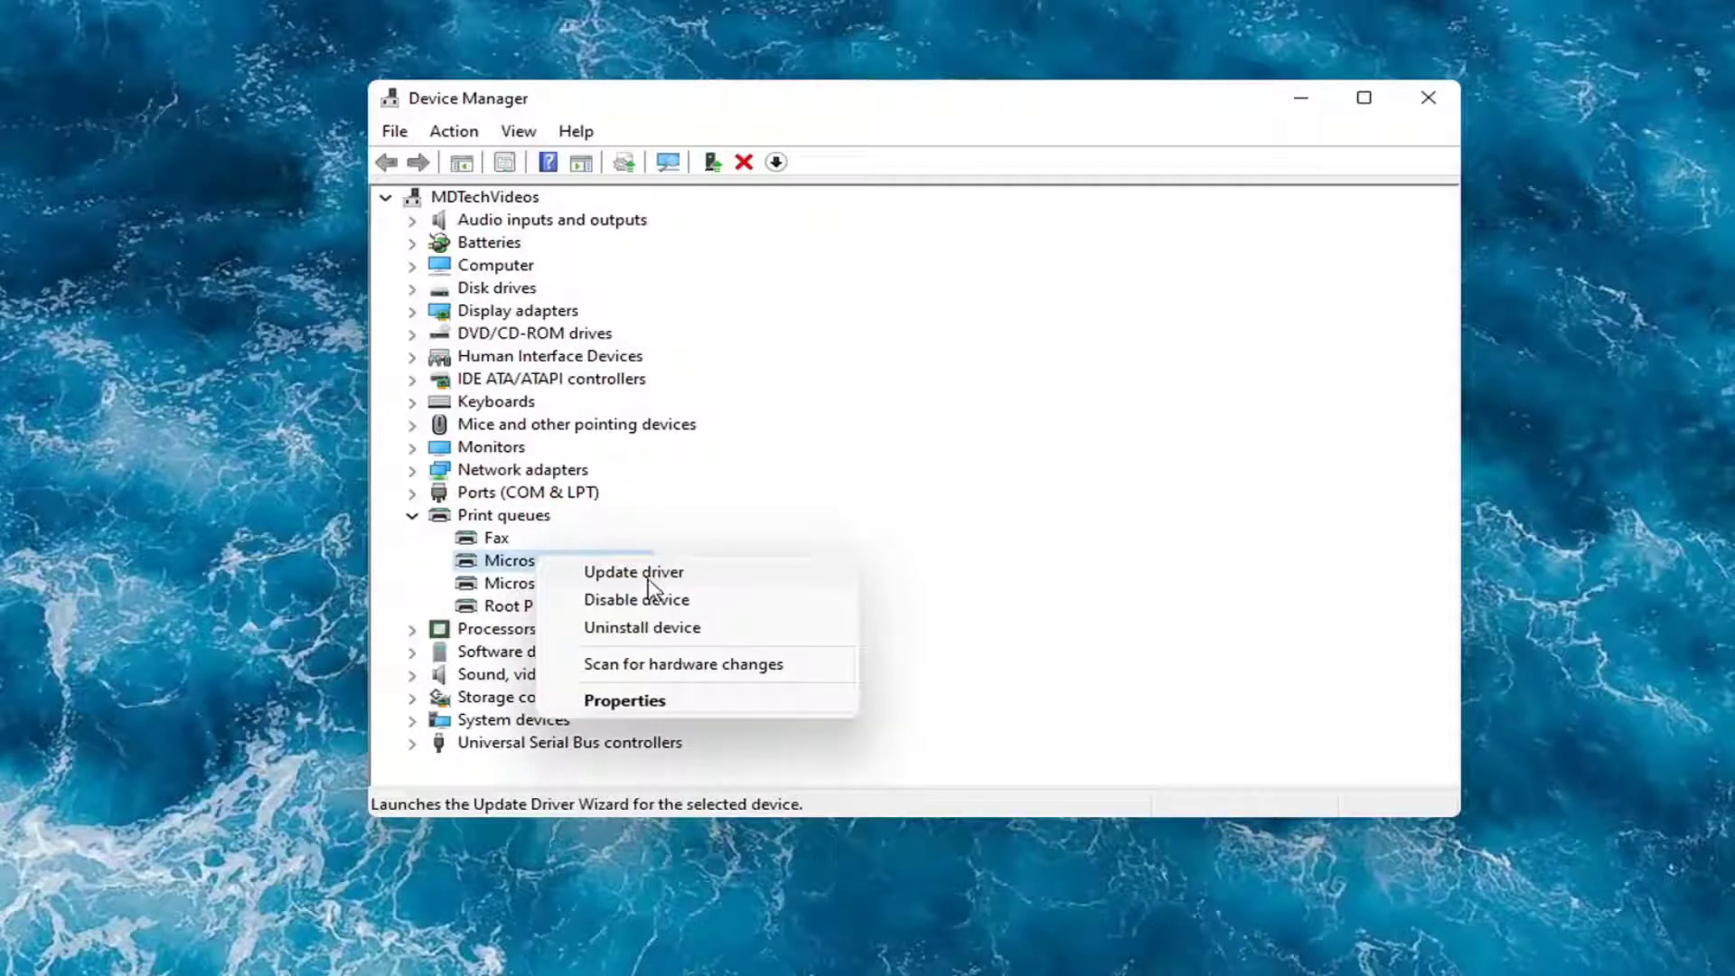
pyautogui.click(616, 574)
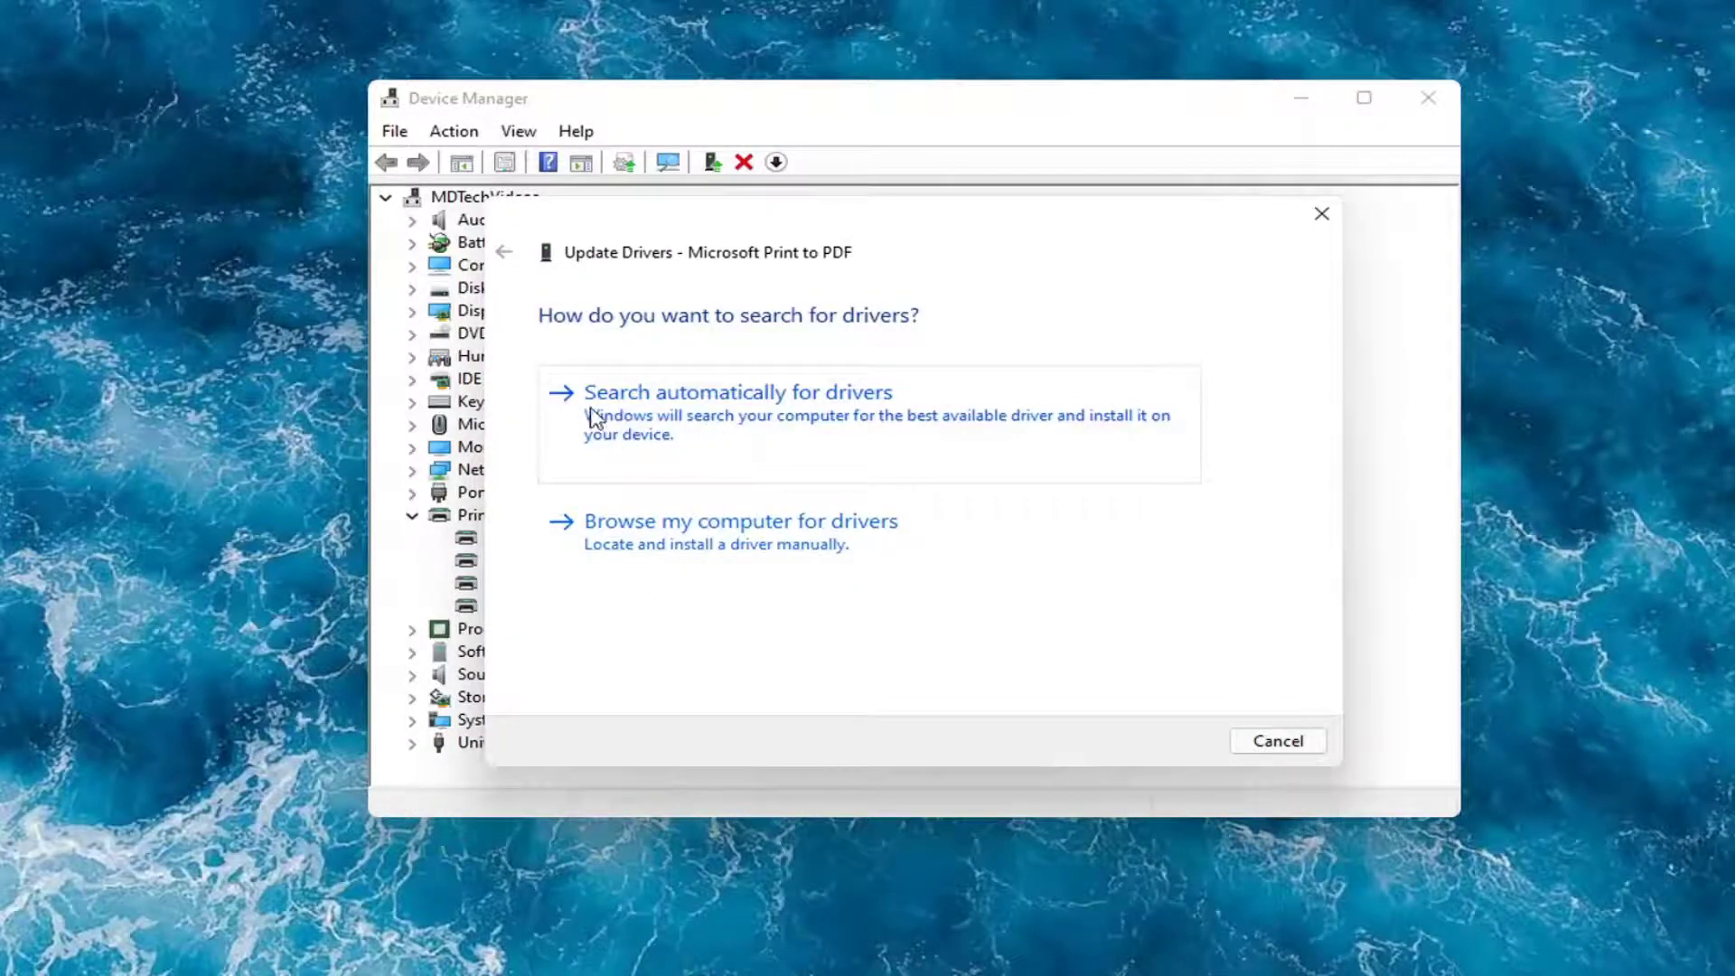
pyautogui.click(841, 429)
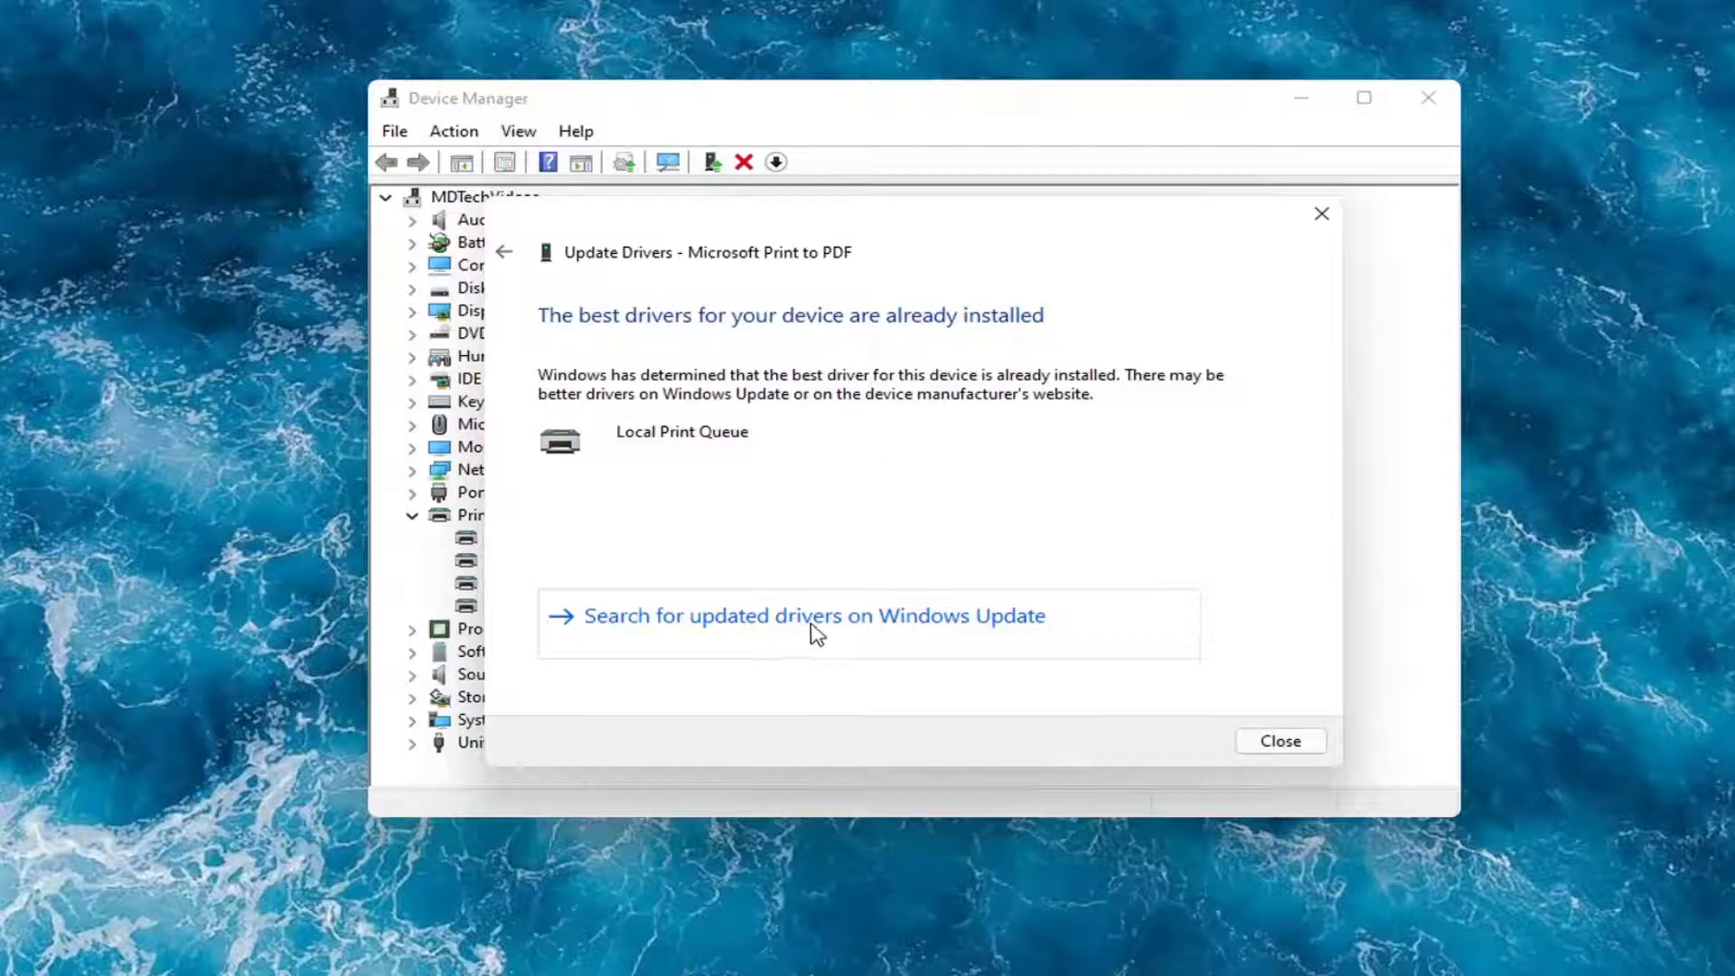
pyautogui.click(850, 623)
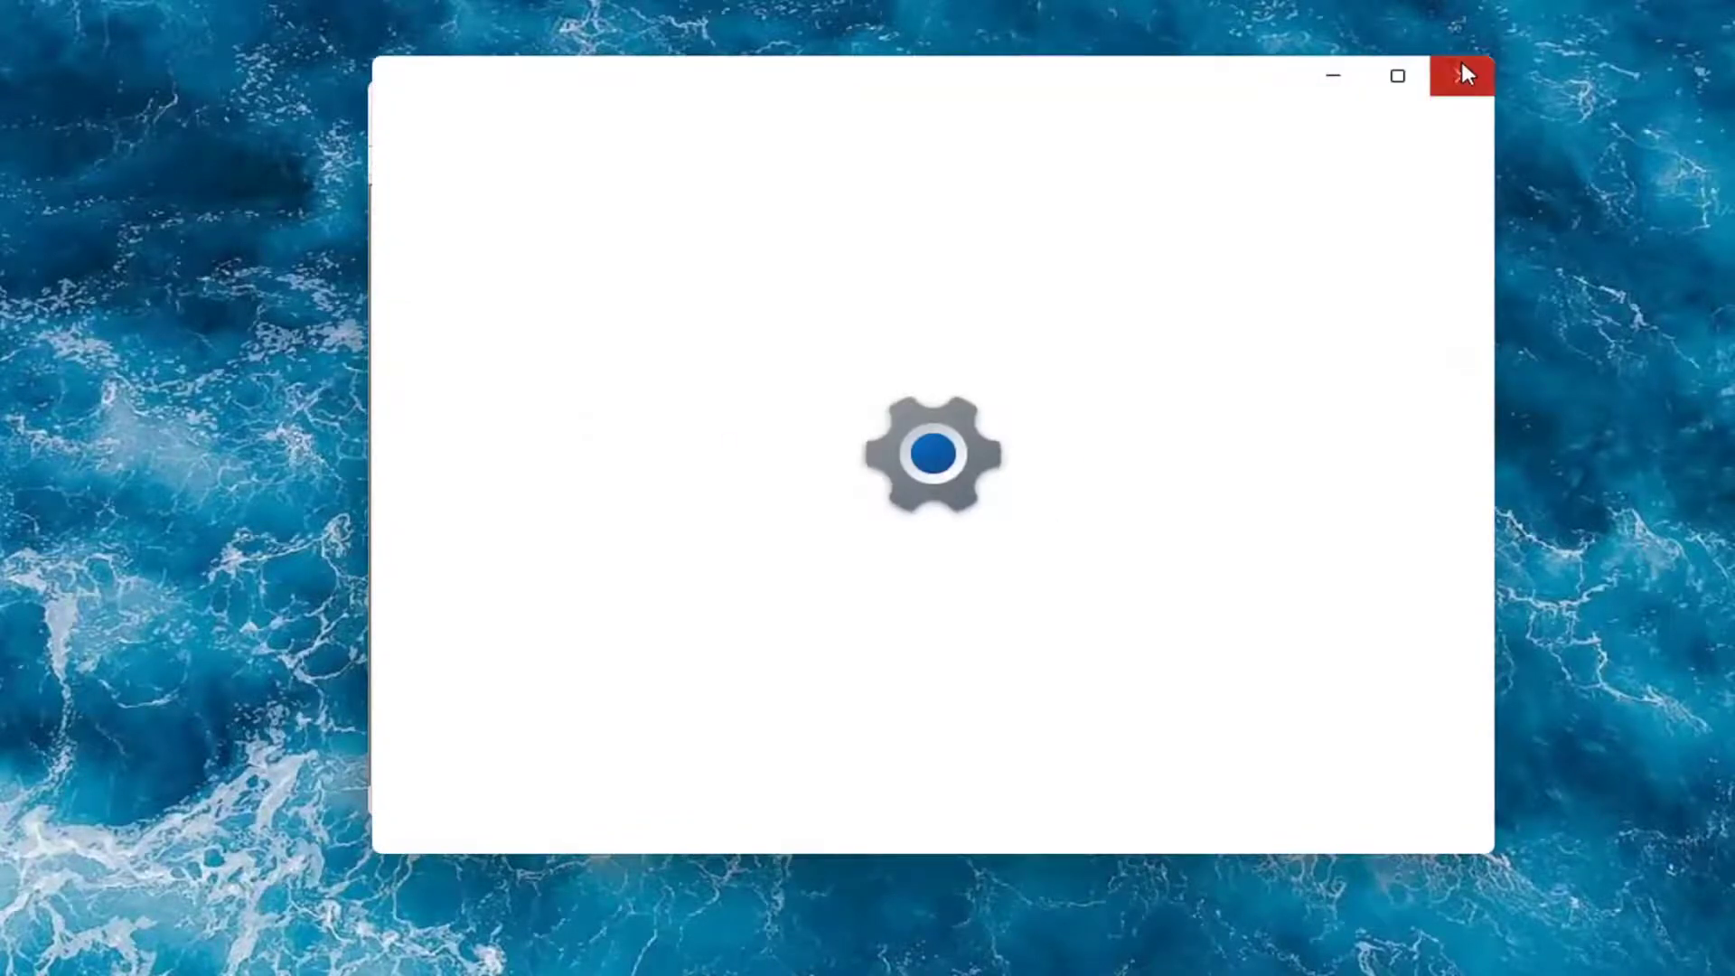
pyautogui.click(1464, 72)
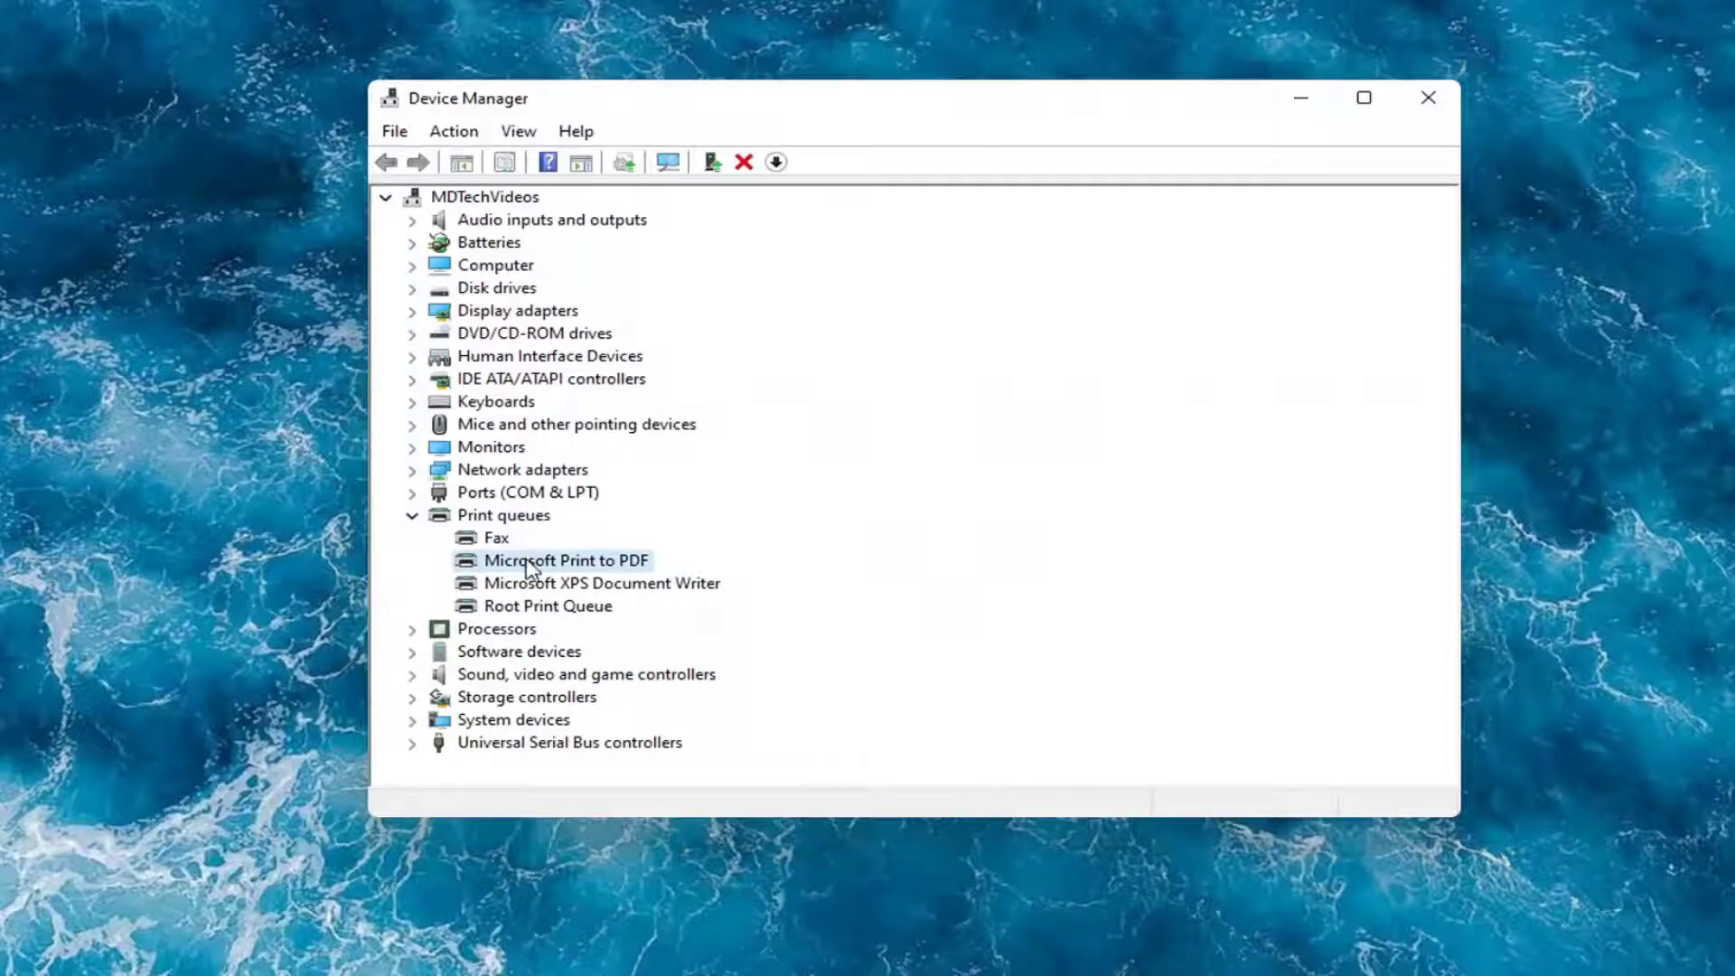
# Install the Local Print Queue driver for Microsoft Print to PDF from the computer's drivers, then close Device Manager
pyautogui.rightClick(549, 561)
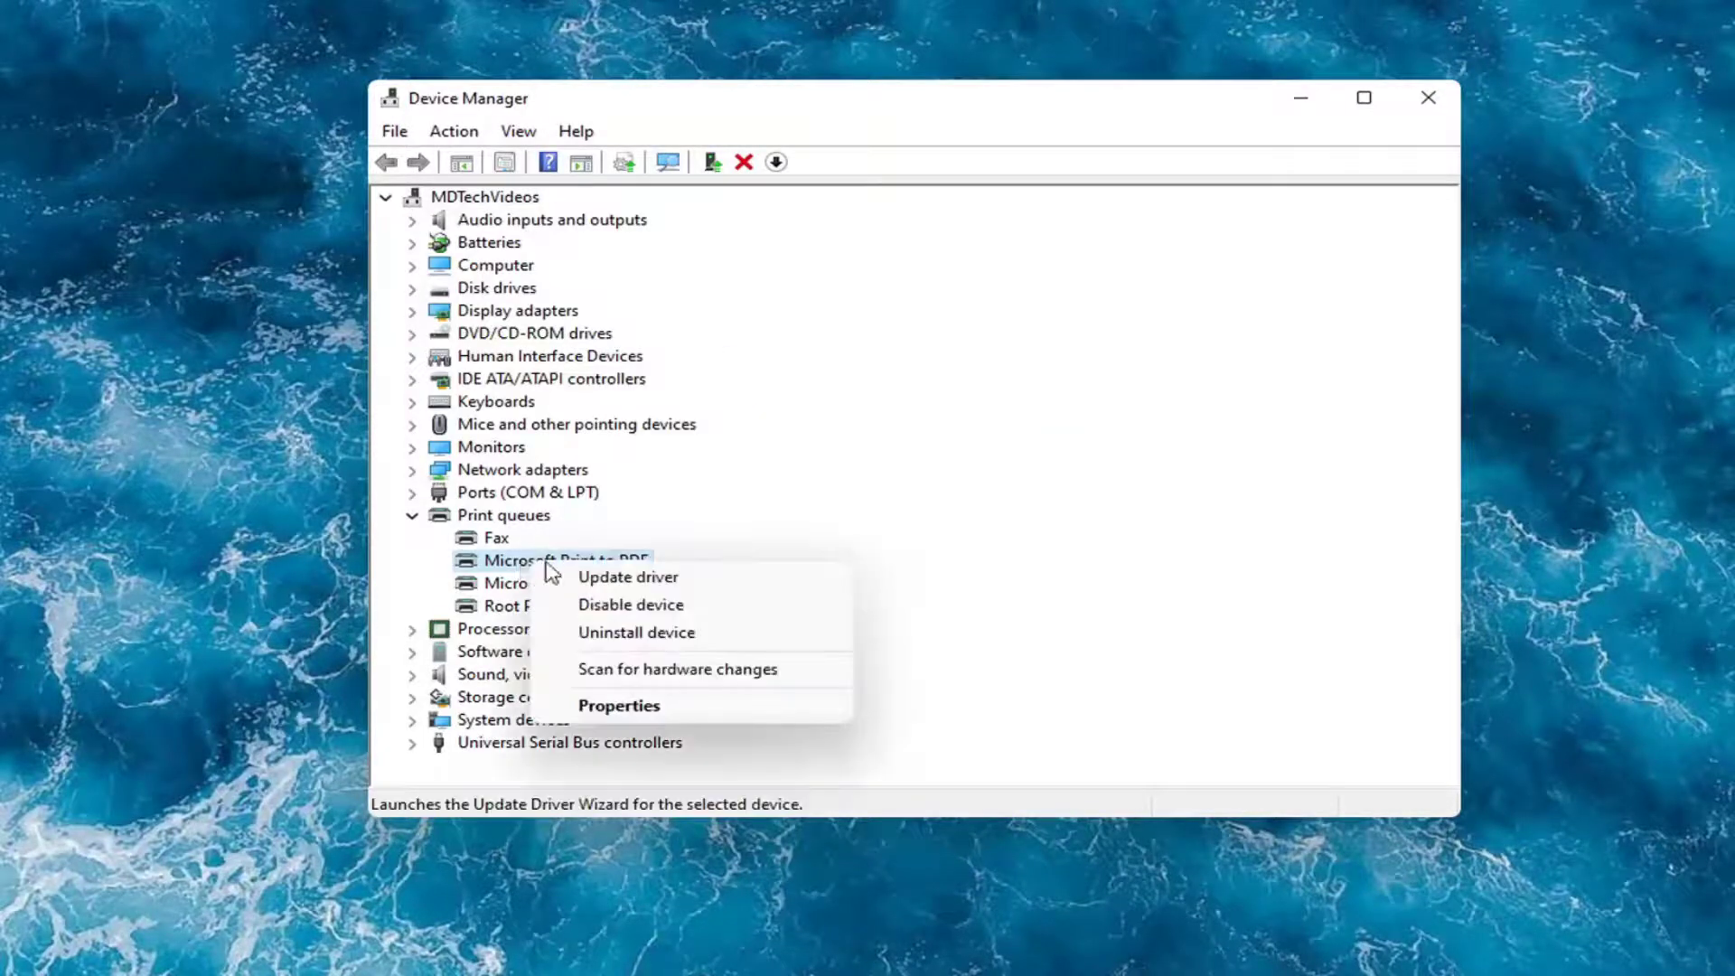
pyautogui.click(611, 582)
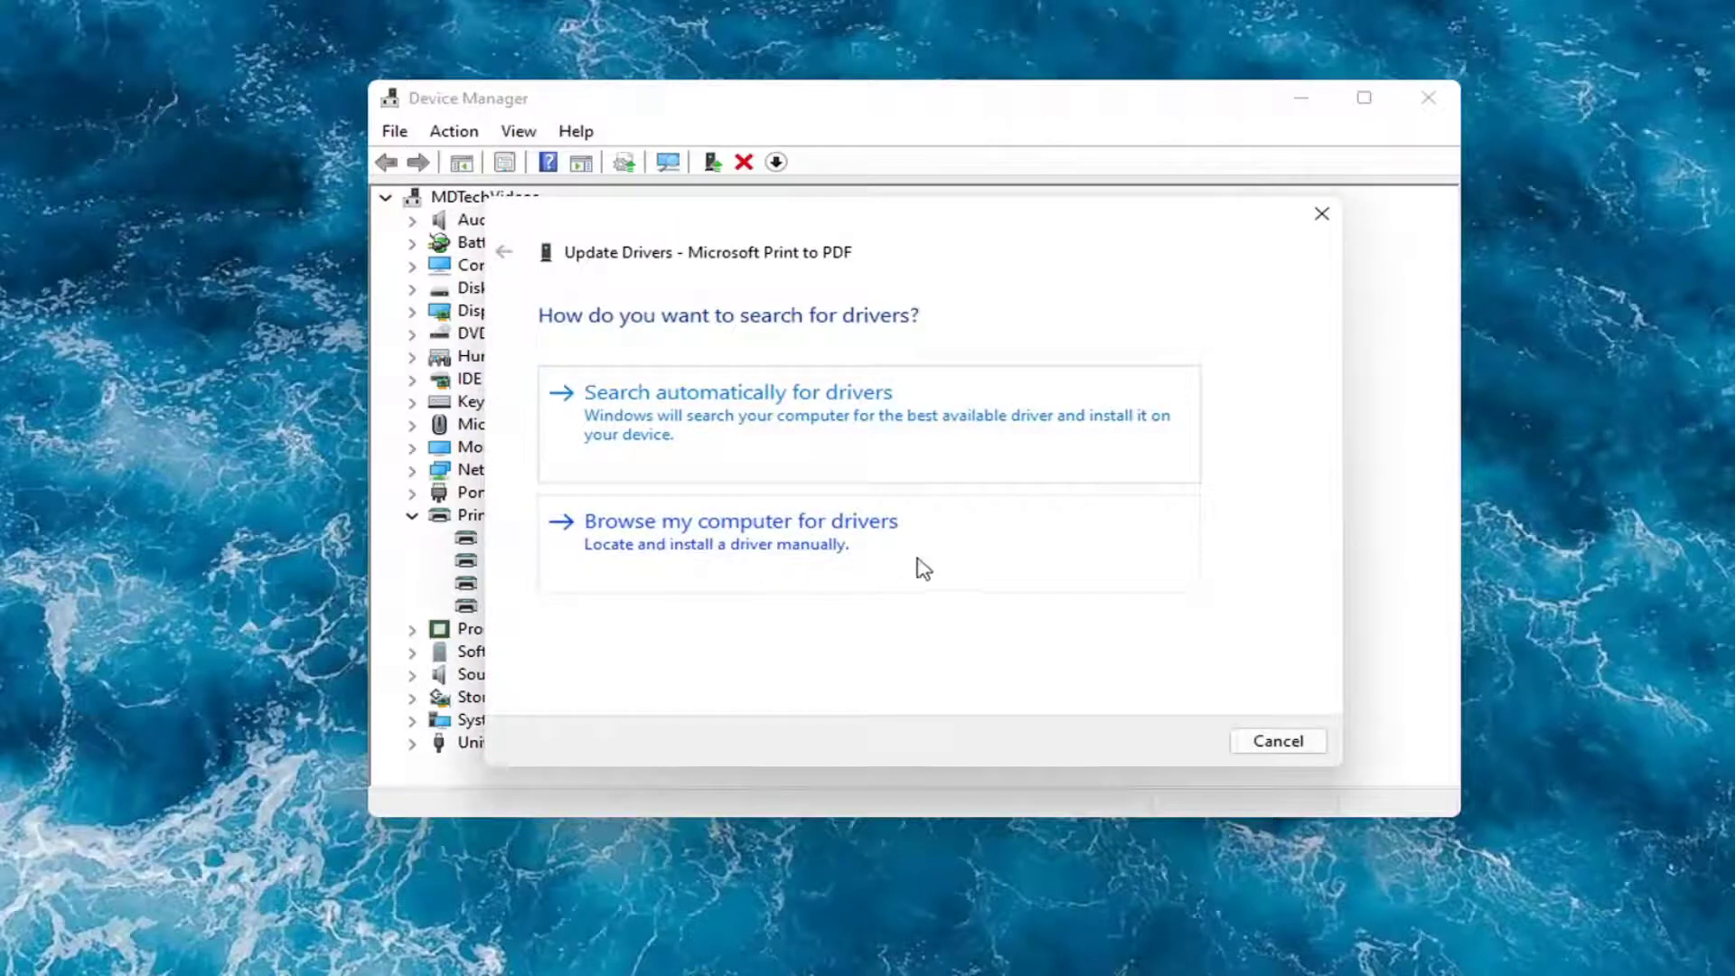
pyautogui.click(824, 549)
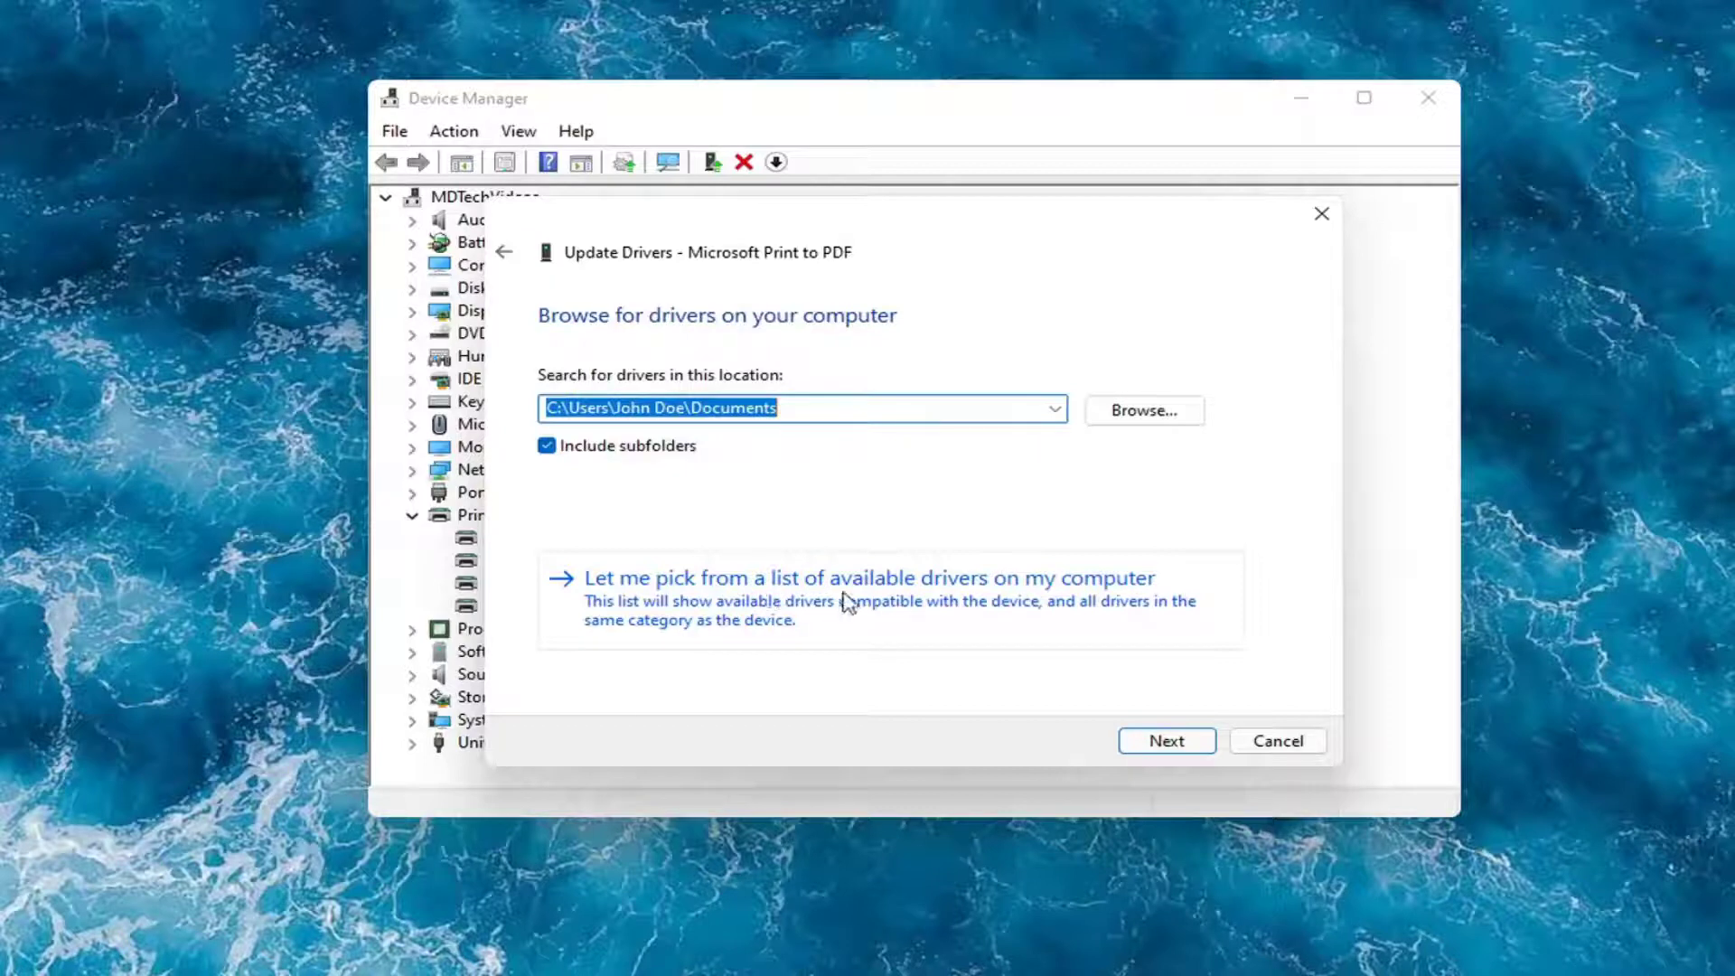
pyautogui.click(1003, 606)
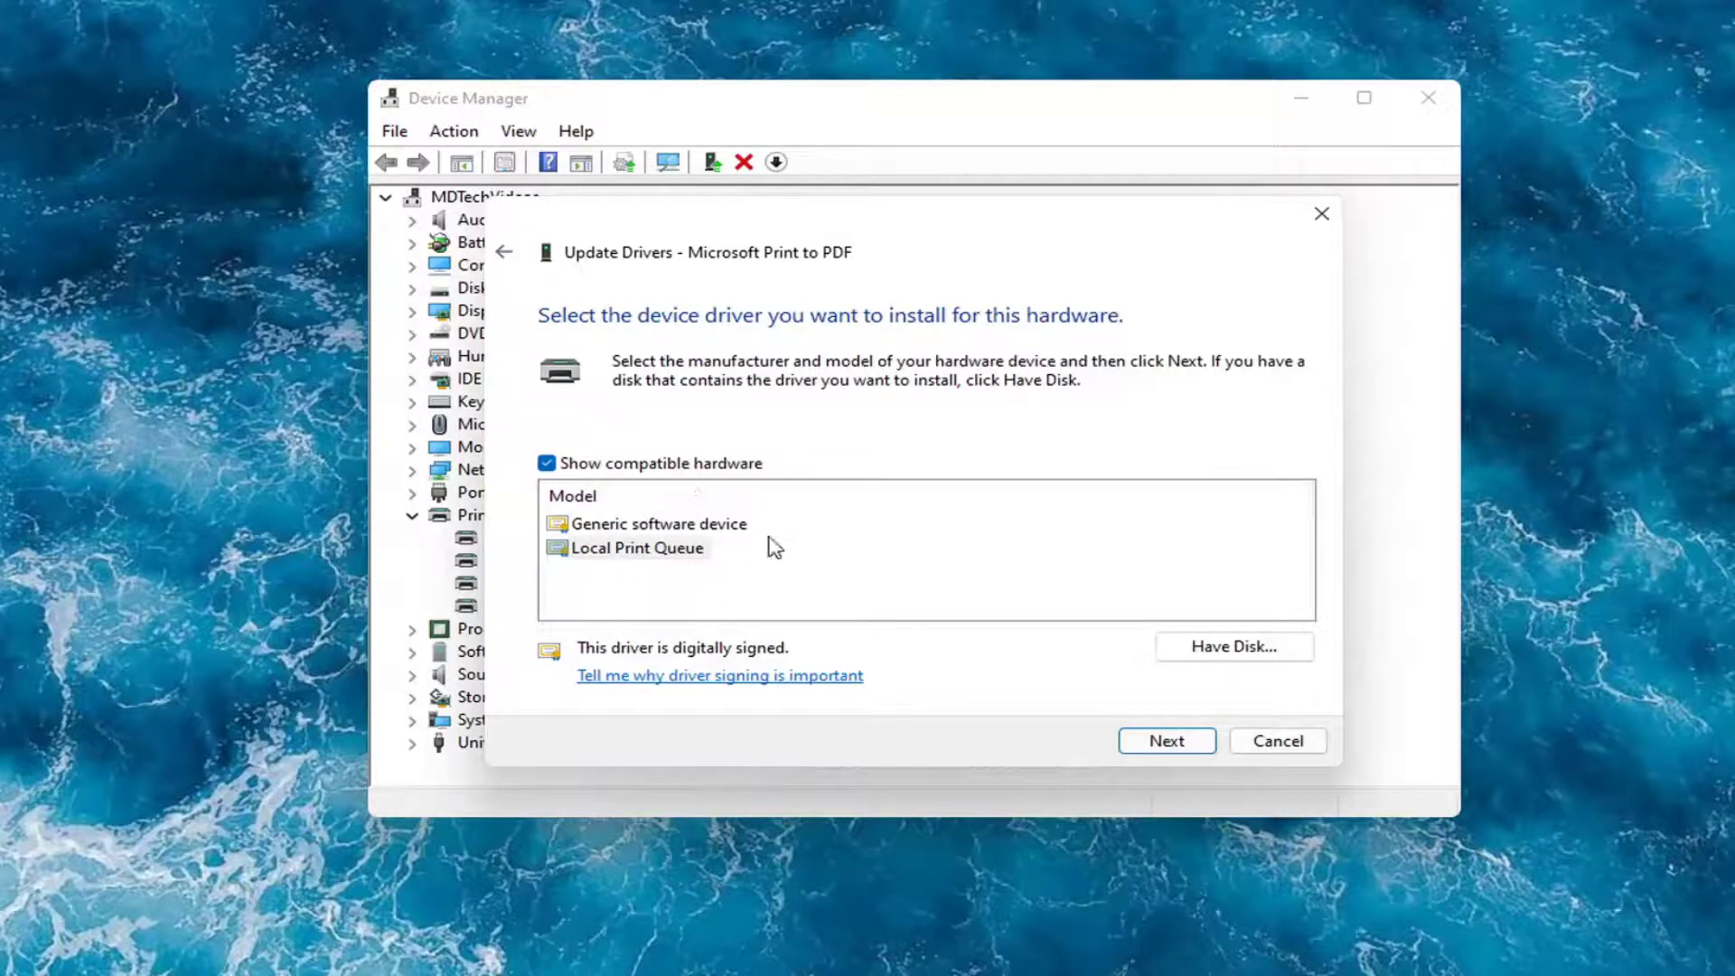
pyautogui.click(638, 529)
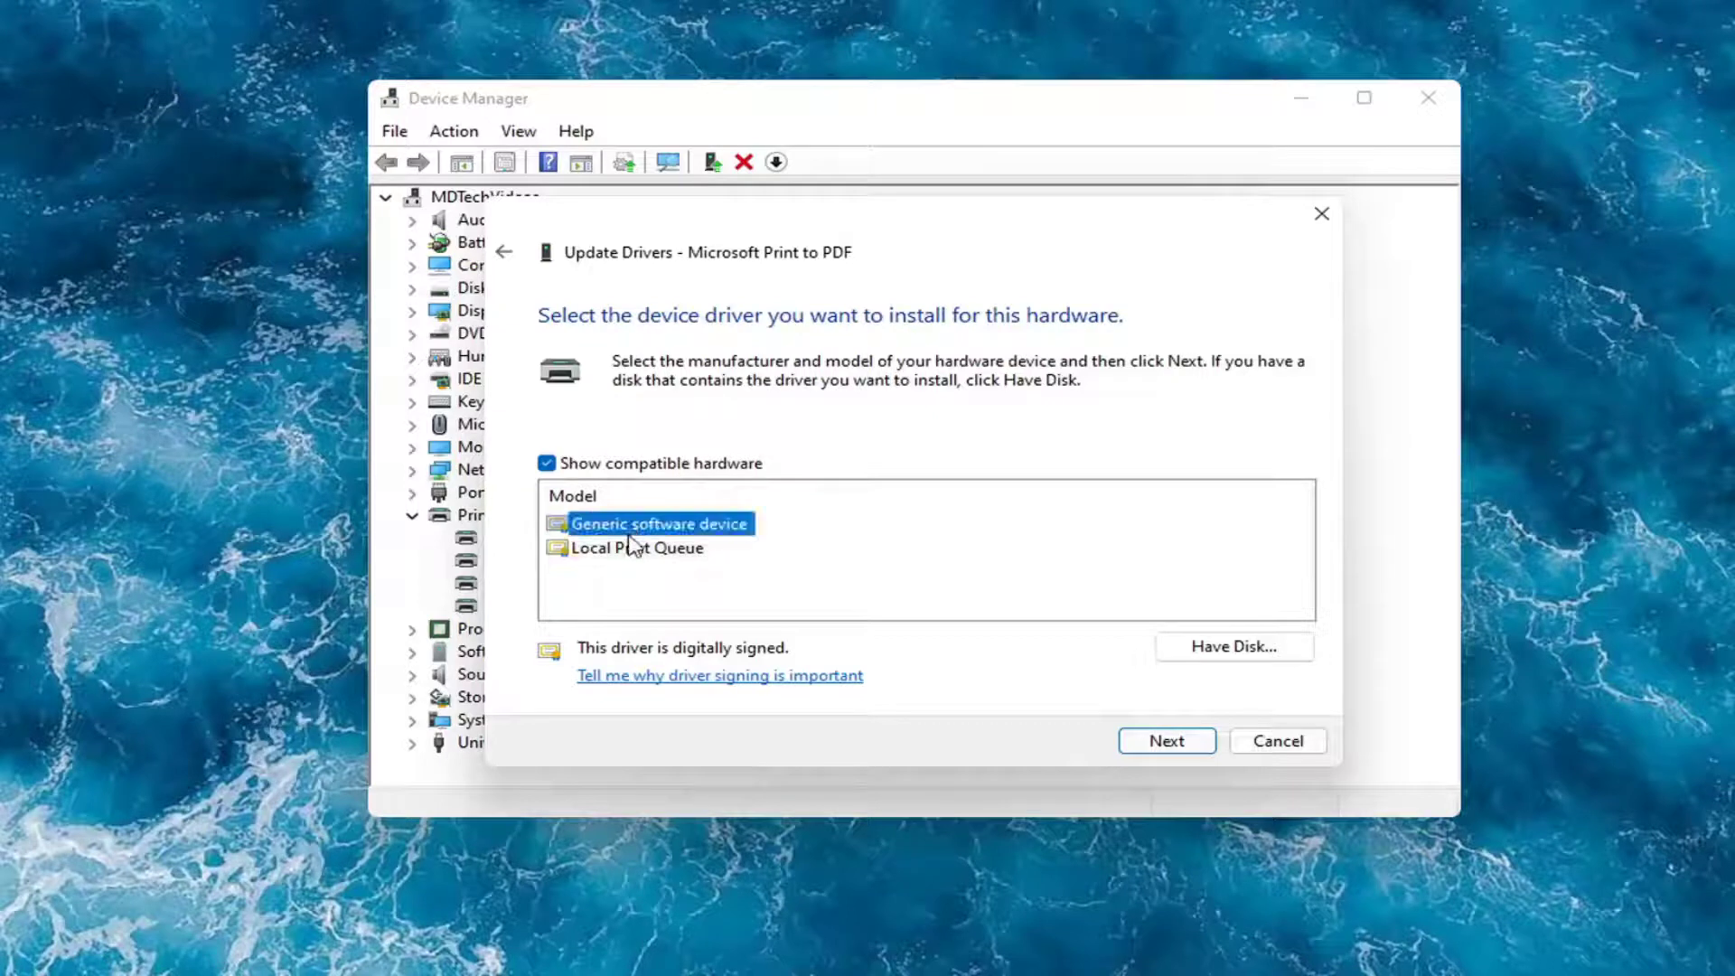
pyautogui.click(636, 550)
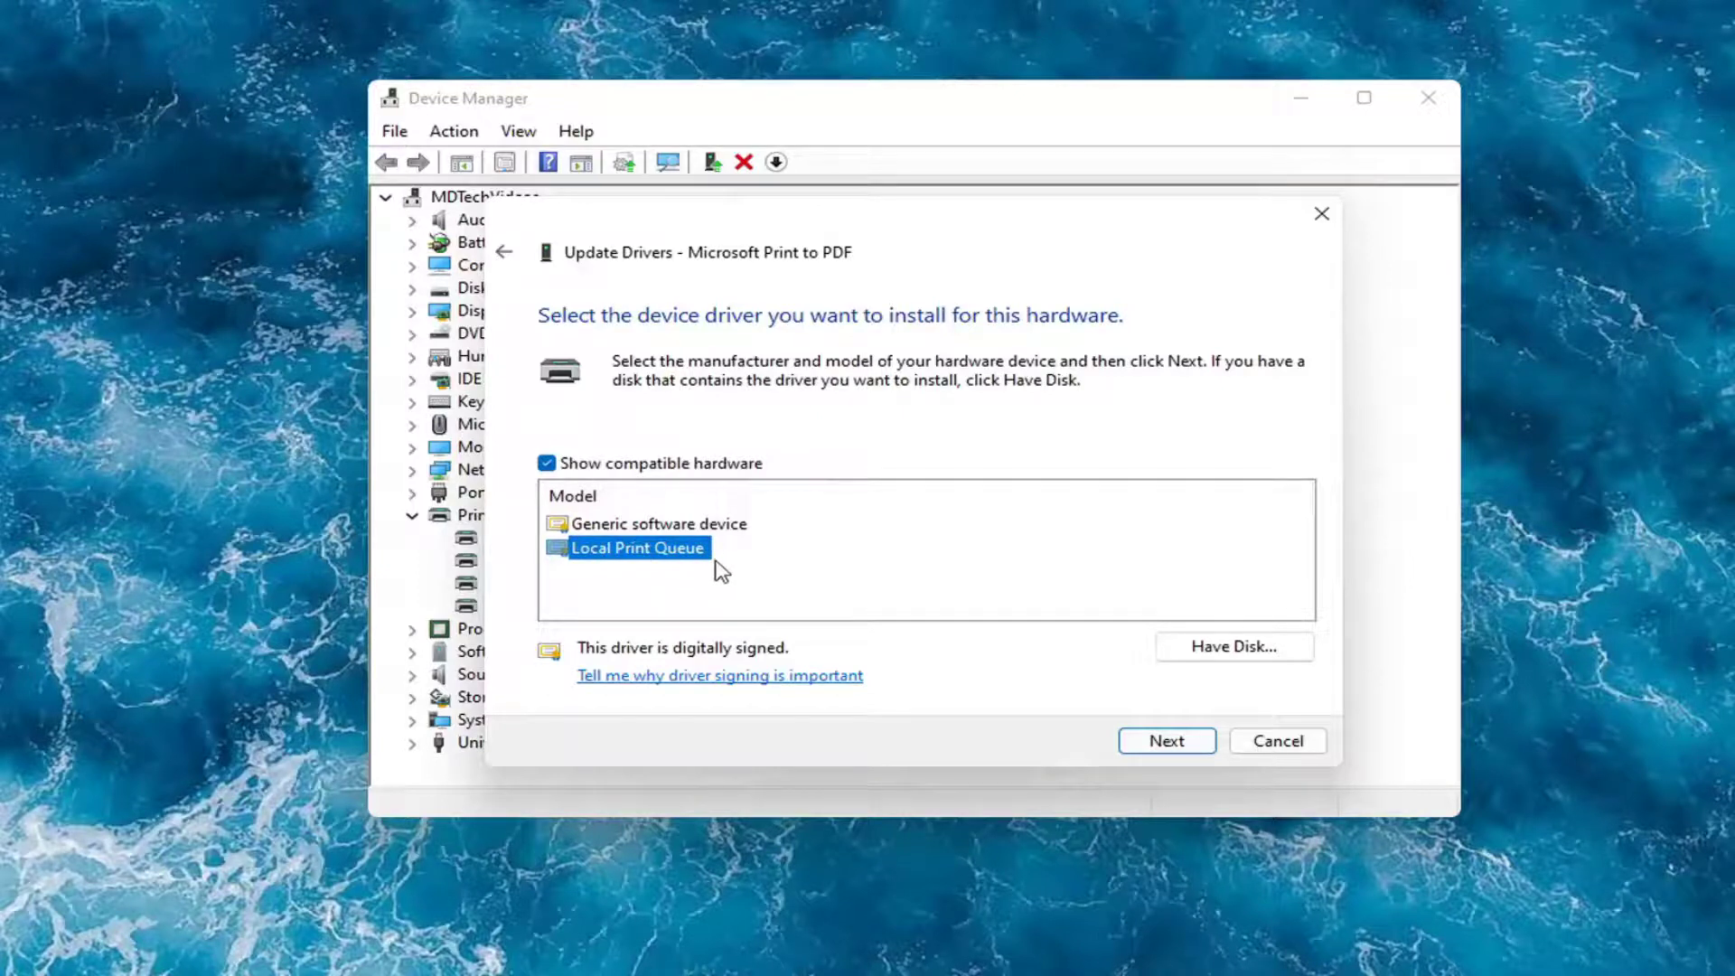
pyautogui.click(1146, 748)
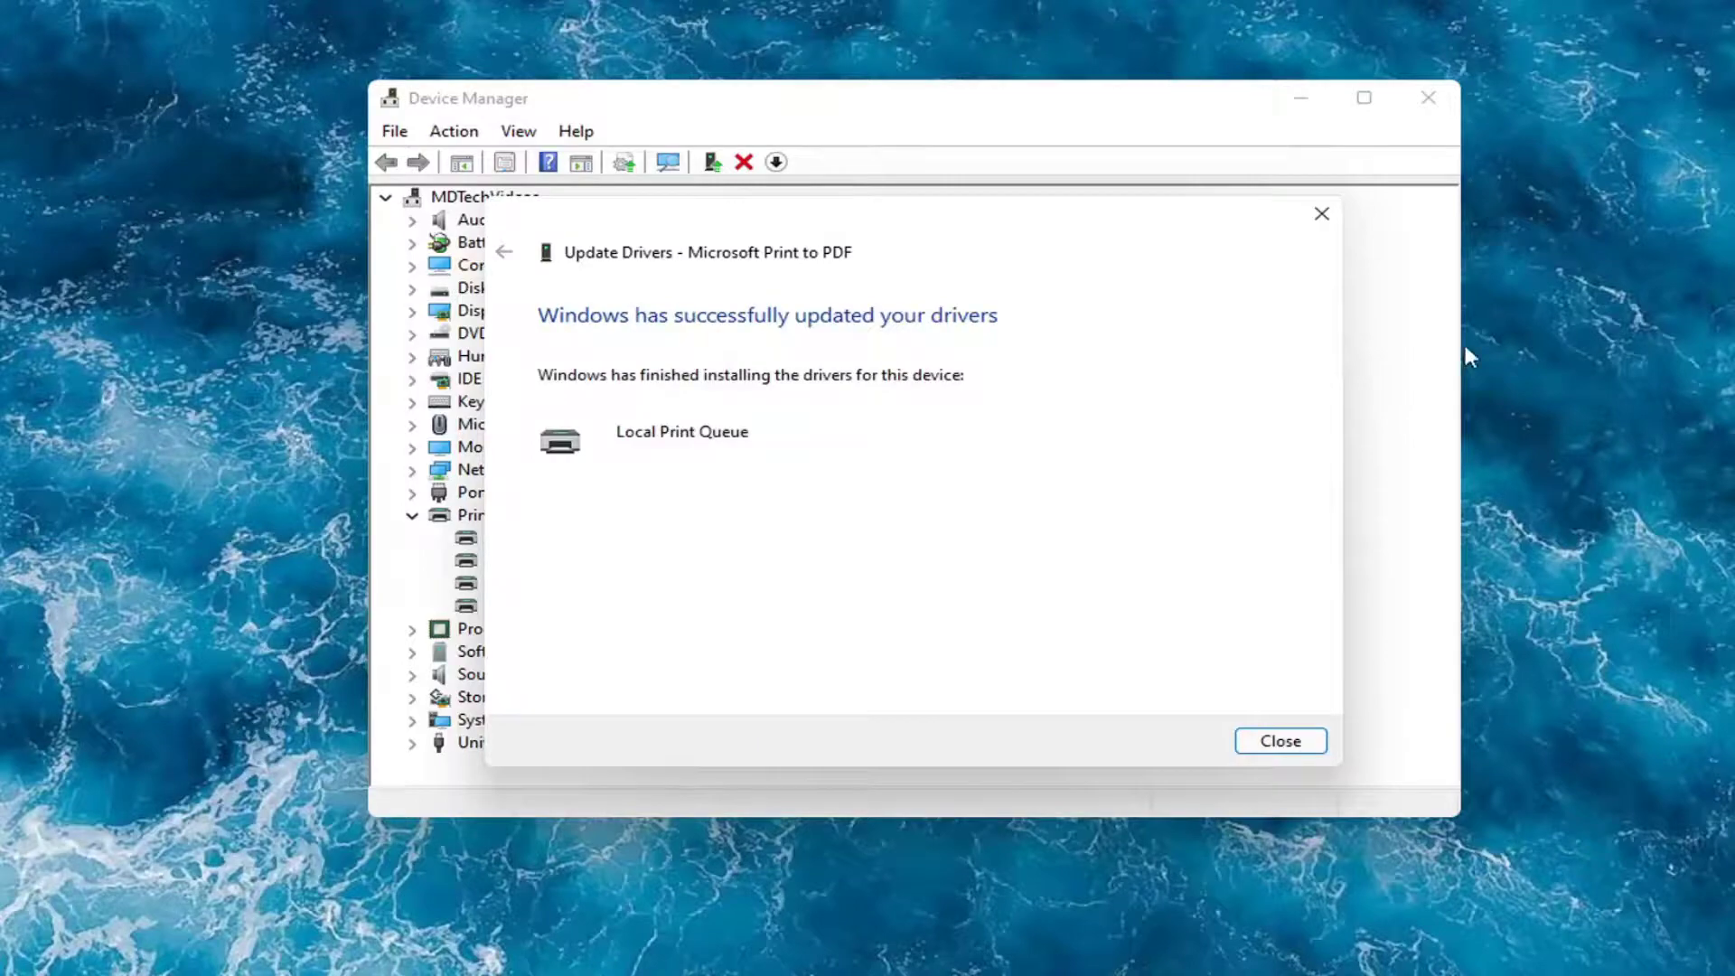
pyautogui.click(1321, 213)
pyautogui.click(1427, 98)
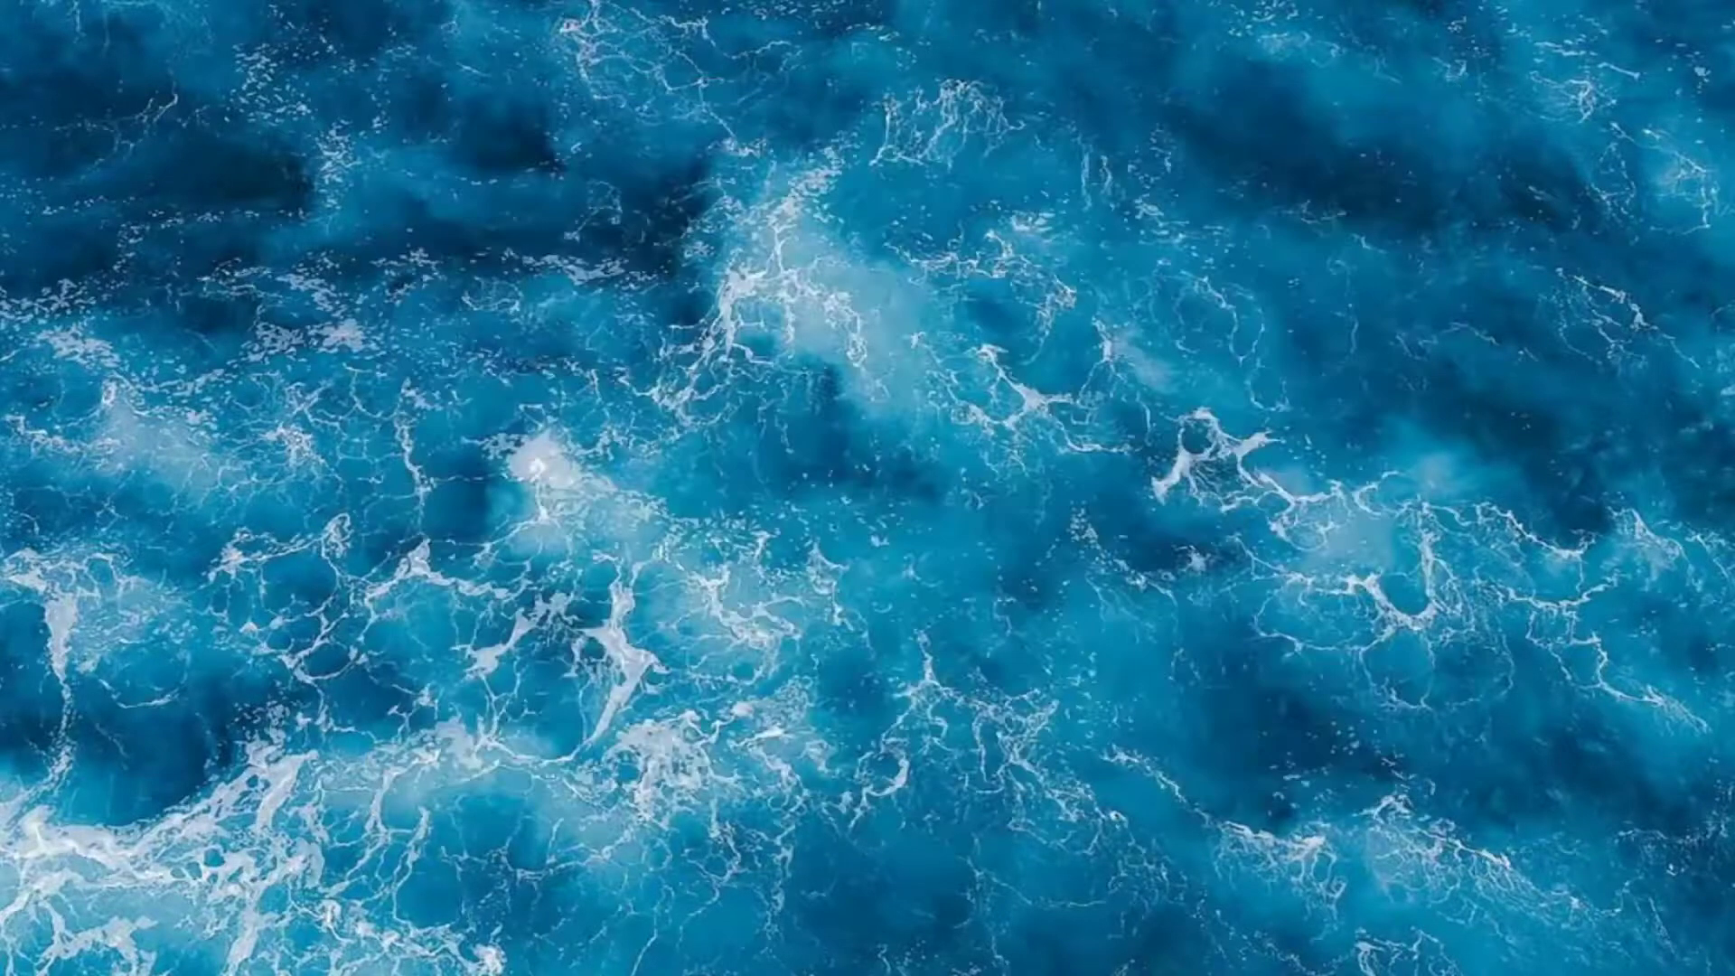